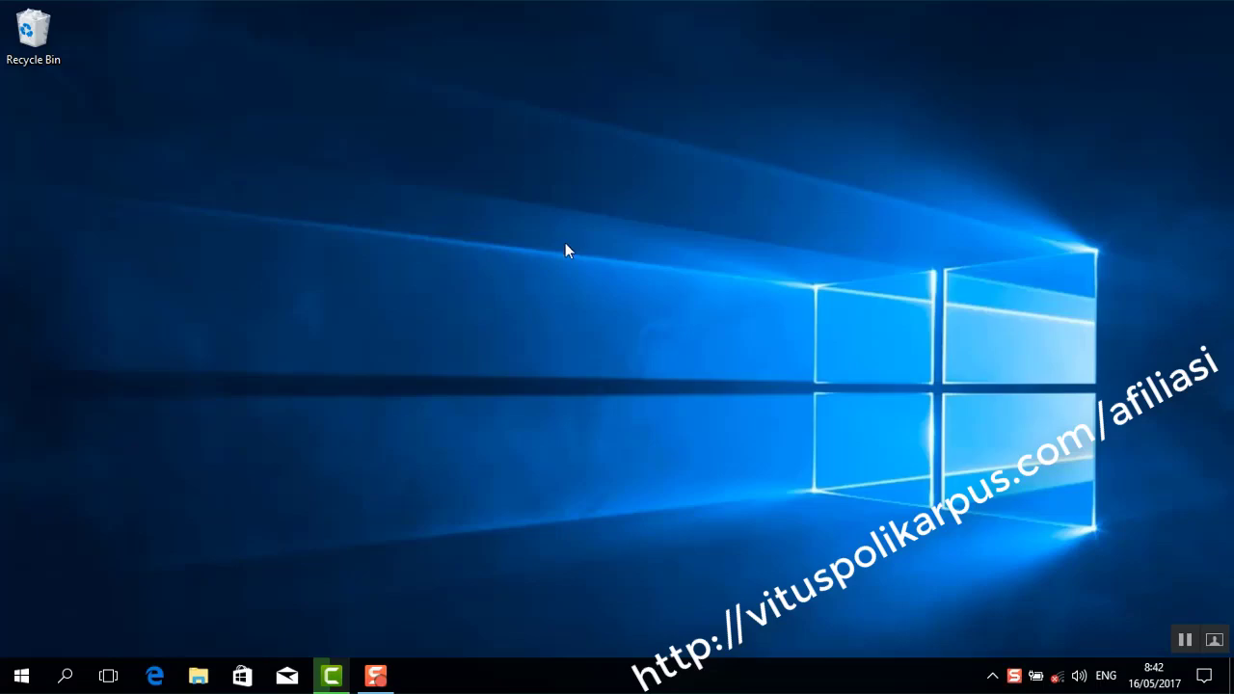
# - Open the Pointers settings in Mouse Properties through the additional mouse options under Devices, declining to uninstall the Synaptics driver
pyautogui.rightClick(23, 675)
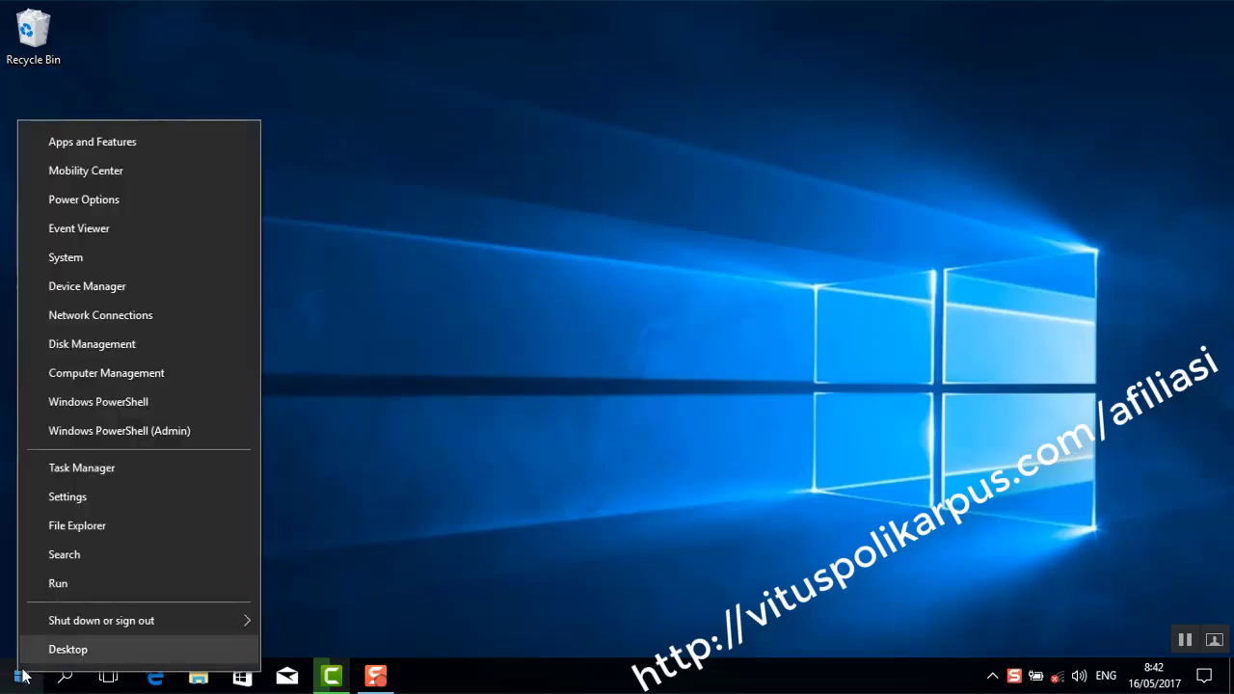
pyautogui.click(68, 260)
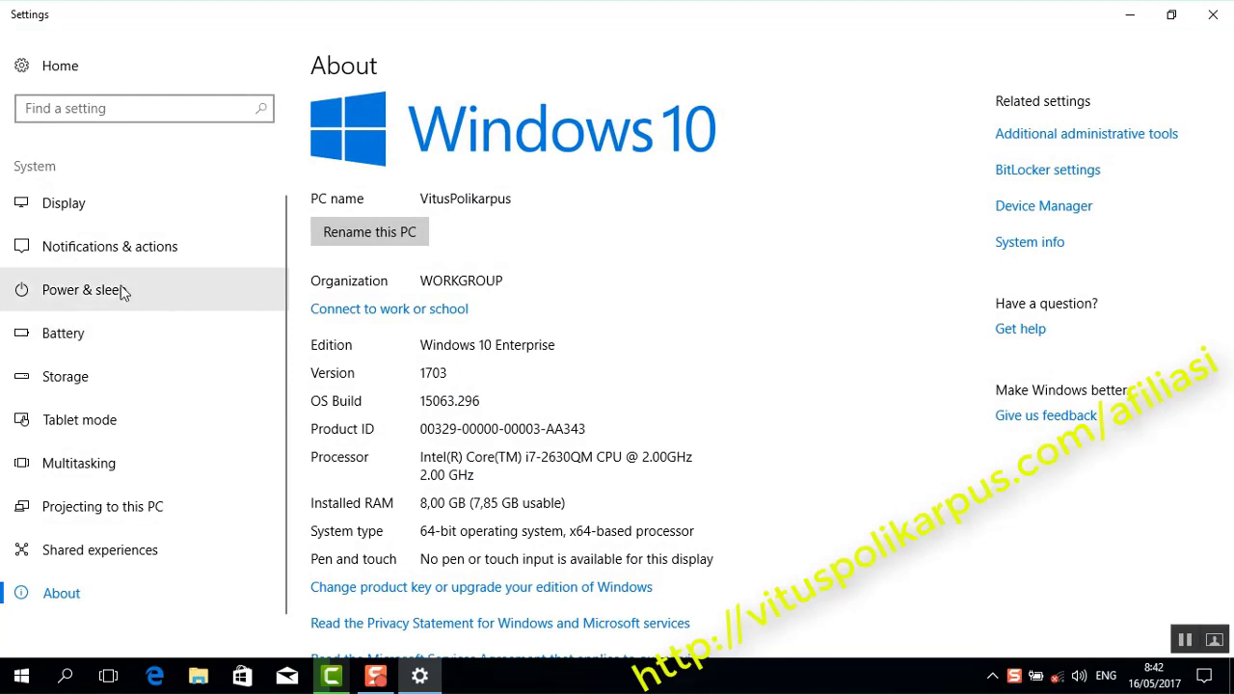
pyautogui.click(26, 67)
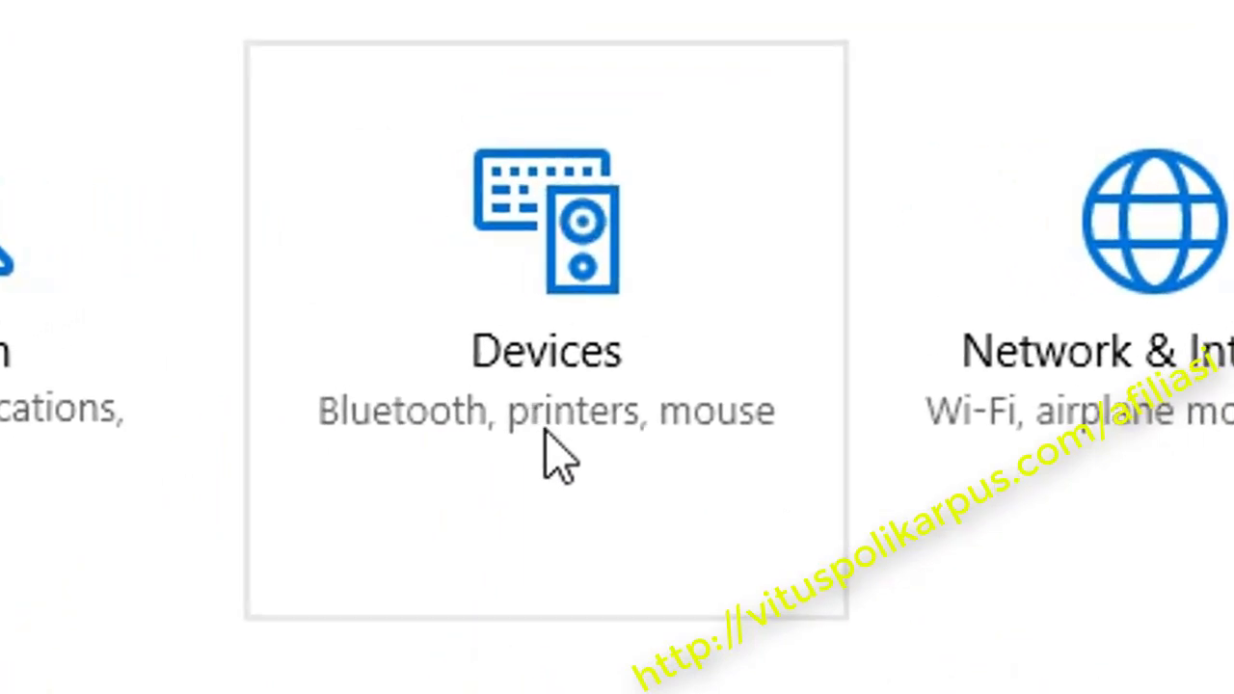
pyautogui.click(546, 432)
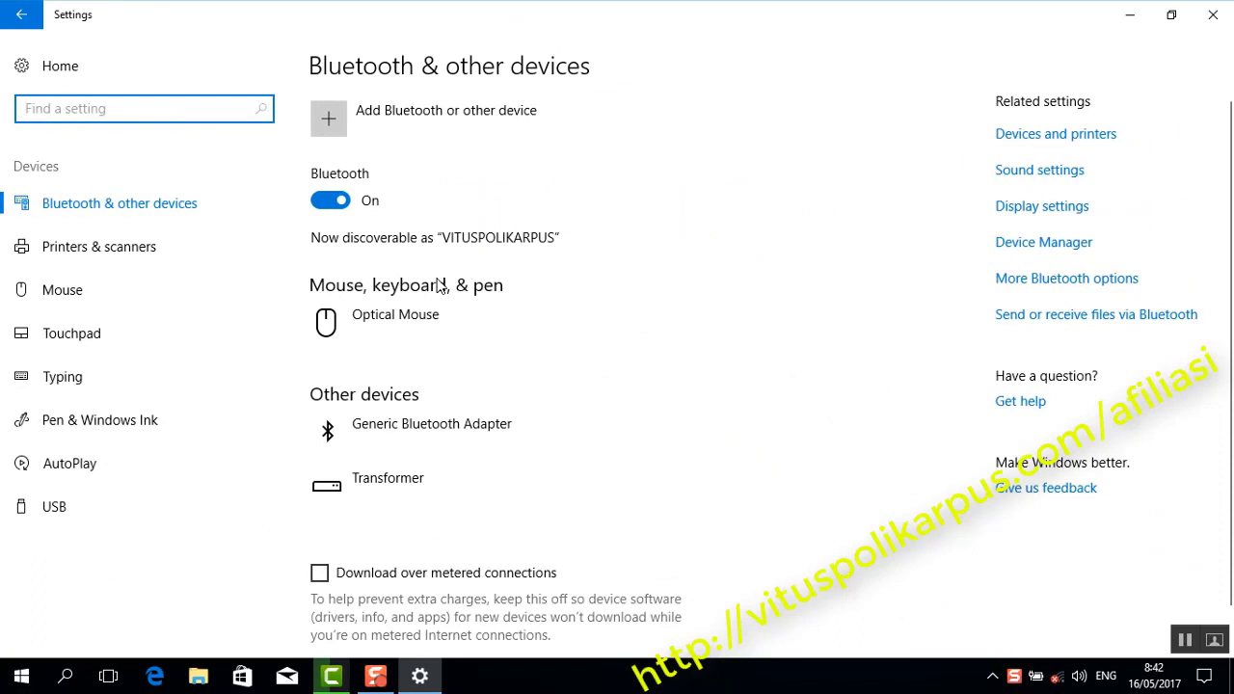
pyautogui.click(70, 294)
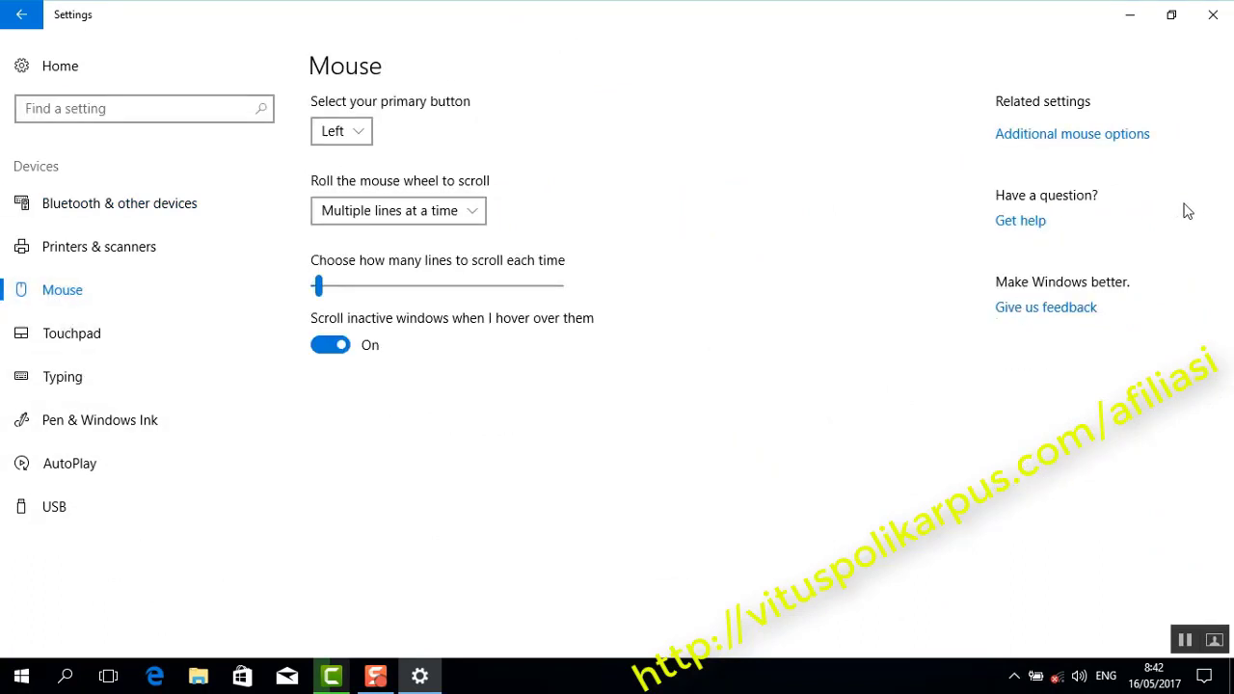
pyautogui.click(1081, 143)
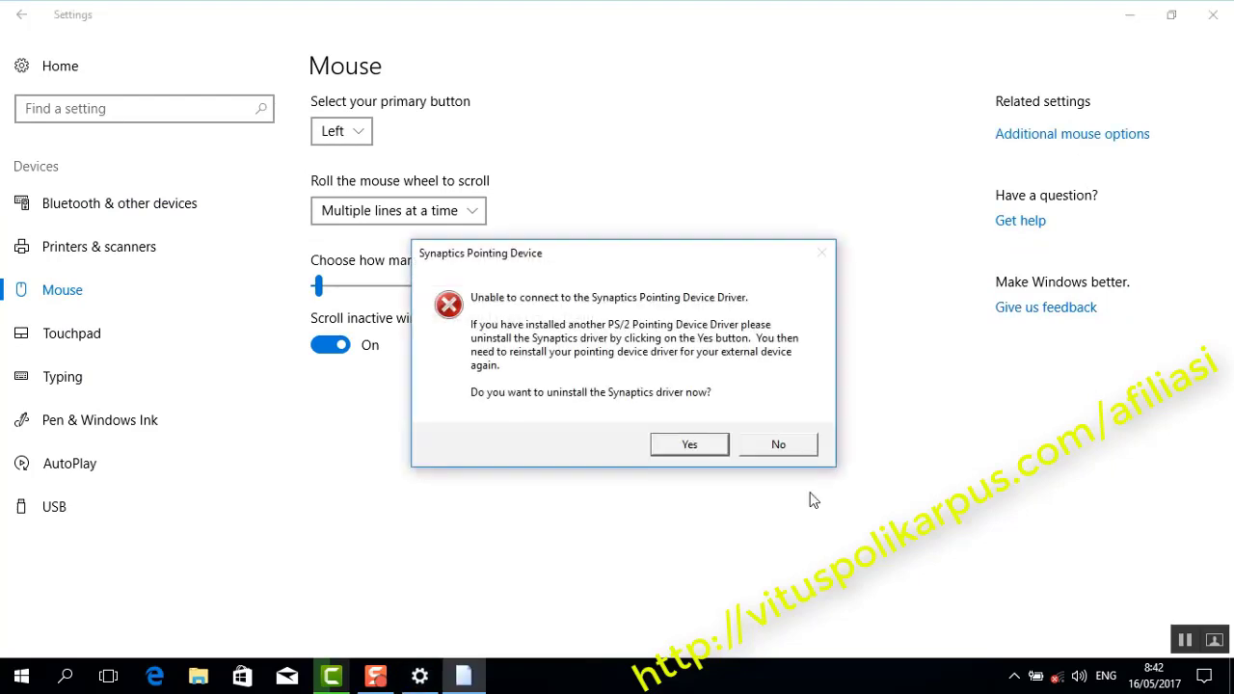
pyautogui.click(778, 445)
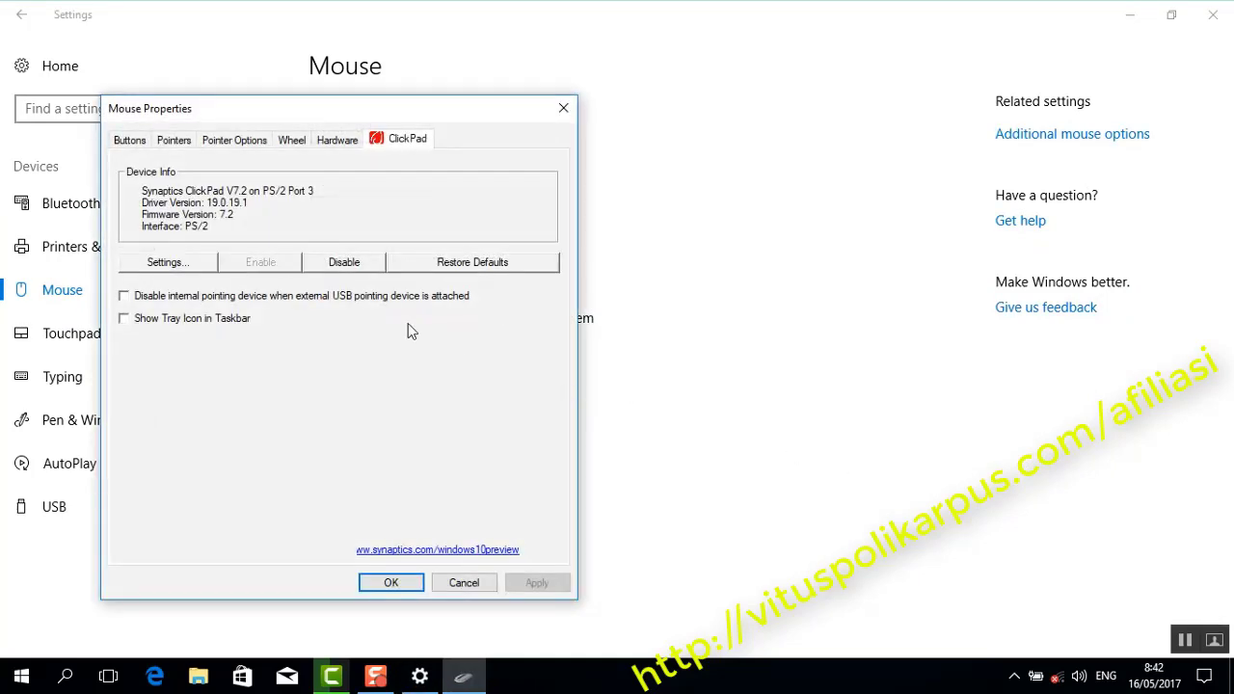
pyautogui.click(171, 140)
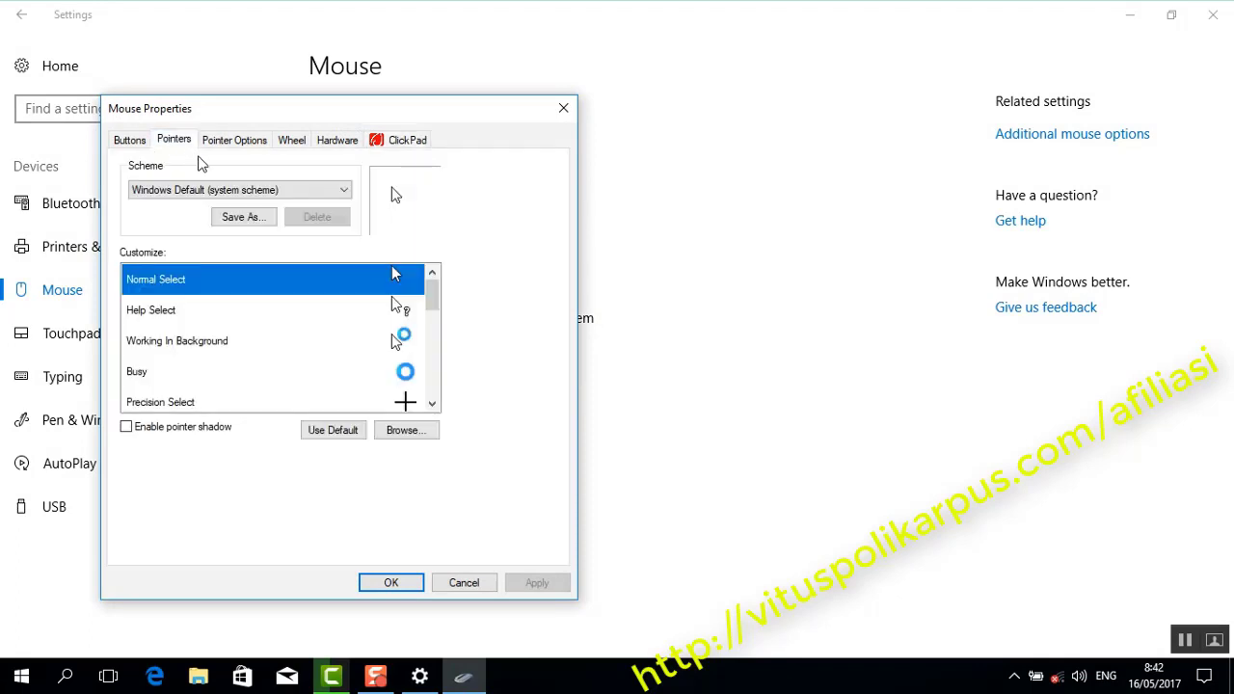
pyautogui.moveTo(432, 302)
pyautogui.mouseDown()
pyautogui.moveTo(433, 395)
pyautogui.moveTo(439, 305)
pyautogui.mouseUp()
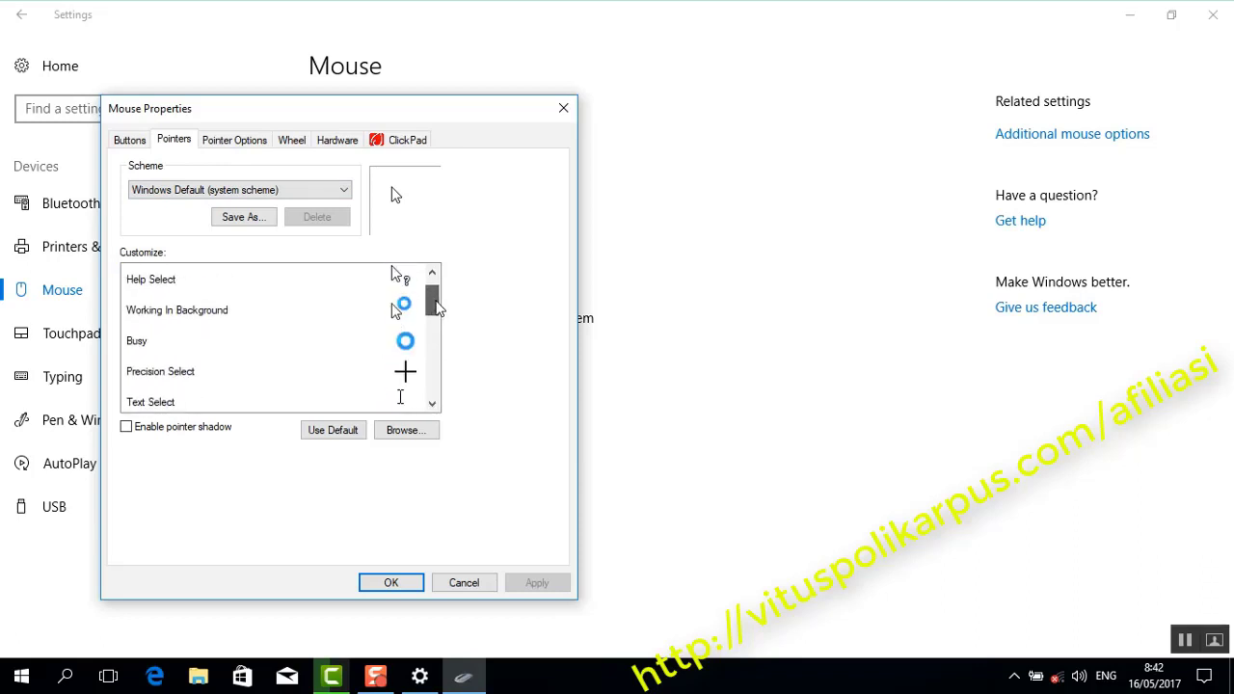
pyautogui.click(342, 192)
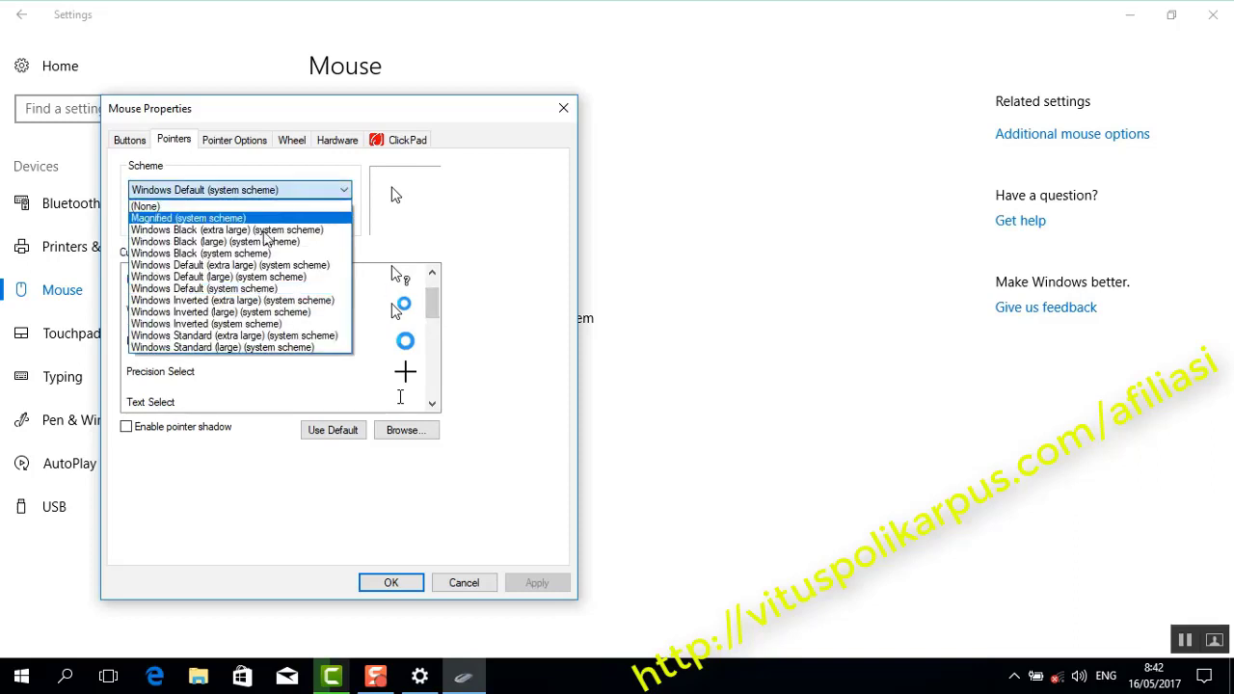
pyautogui.click(506, 195)
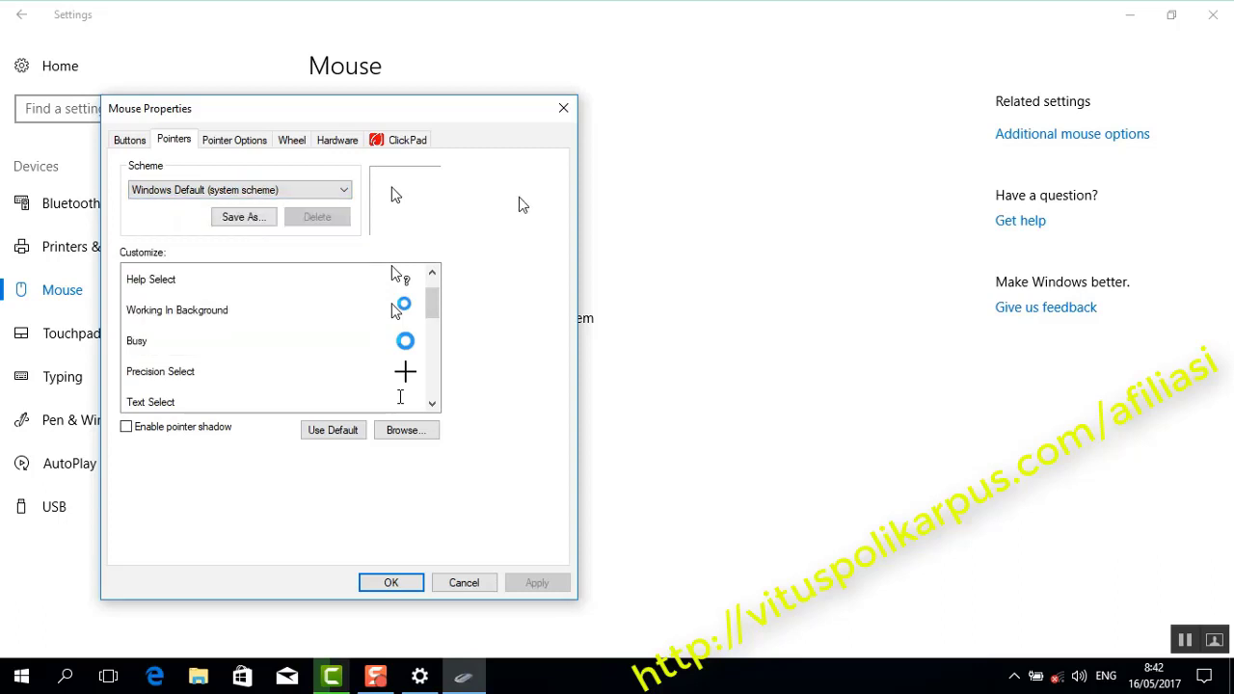
# - Load GREENcursor.cur from the Download folder on the Data (G:) drive as the Normal Select pointer
pyautogui.click(405, 430)
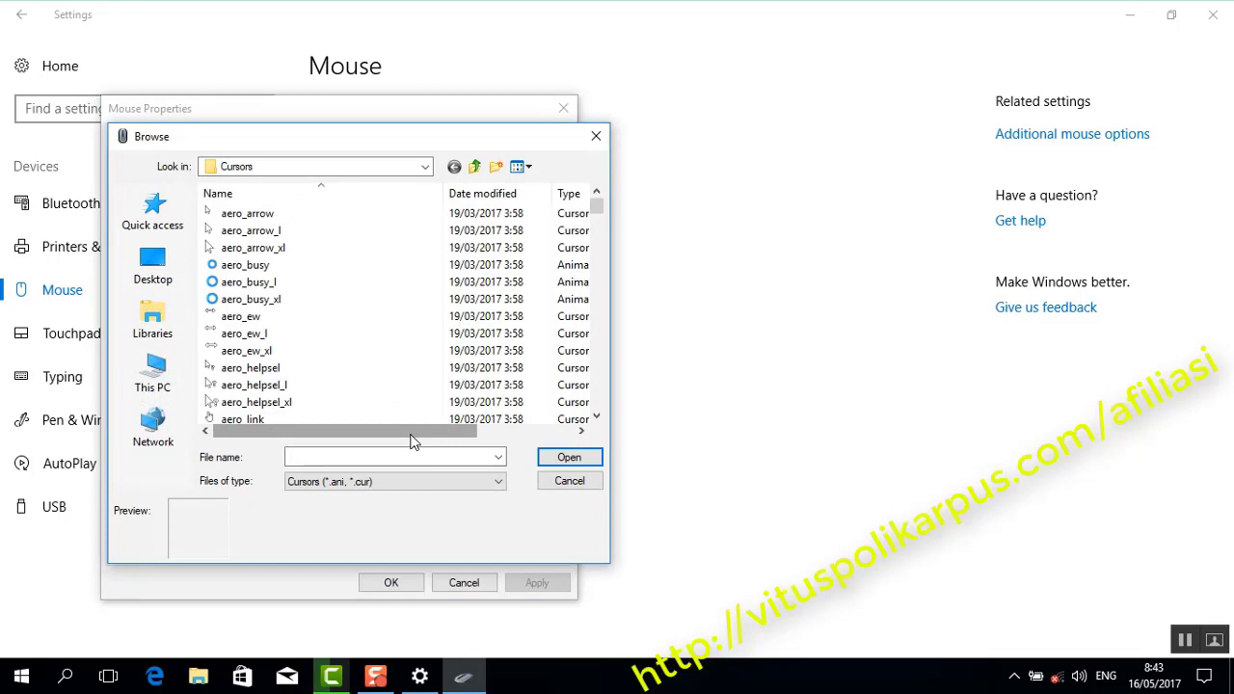
pyautogui.click(154, 372)
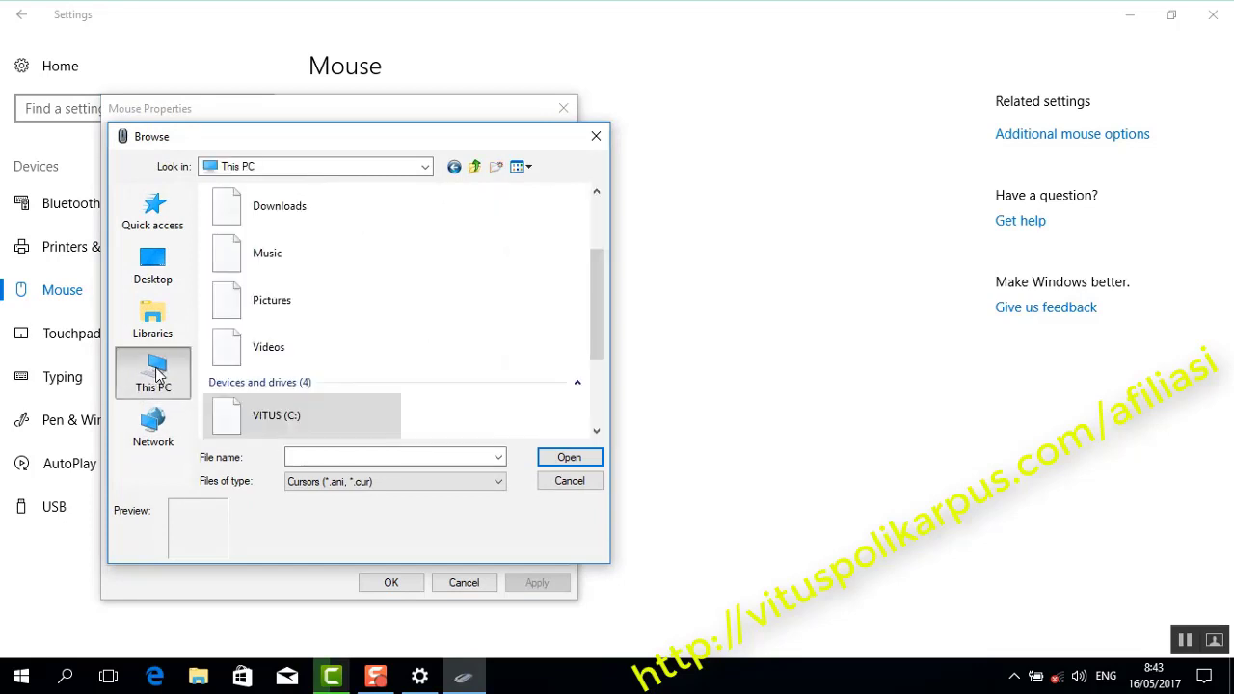
pyautogui.moveTo(598, 279); pyautogui.dragTo(595, 425)
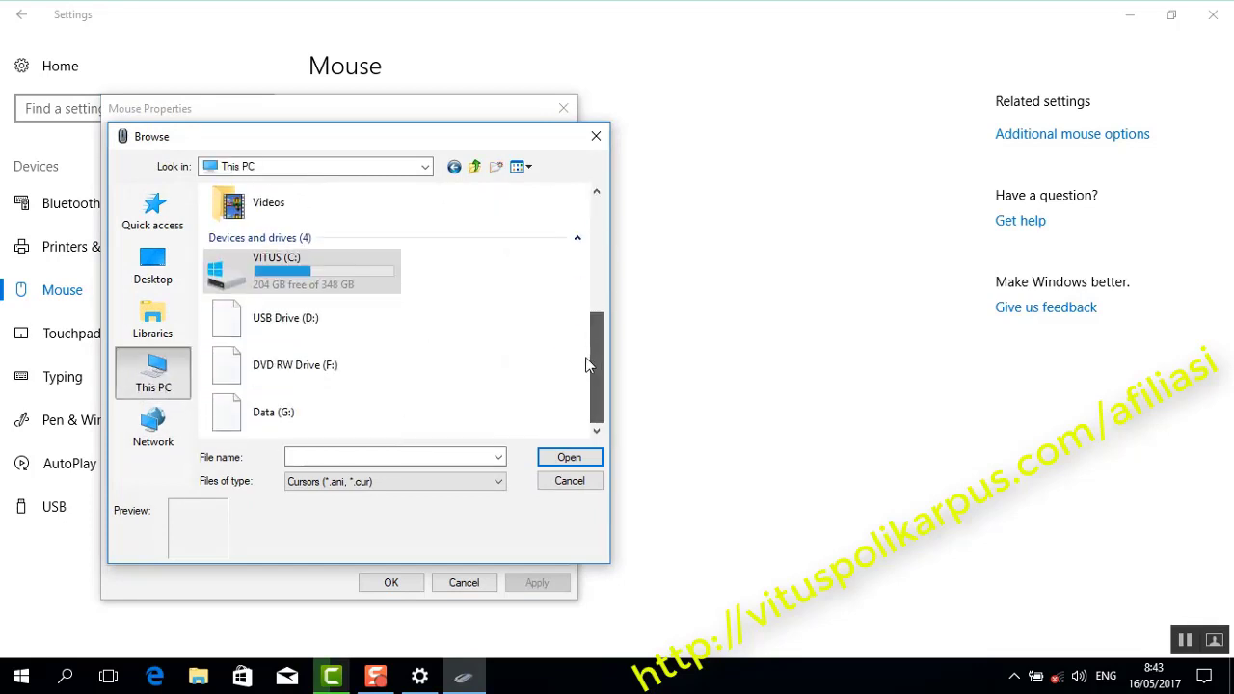
pyautogui.doubleClick(297, 421)
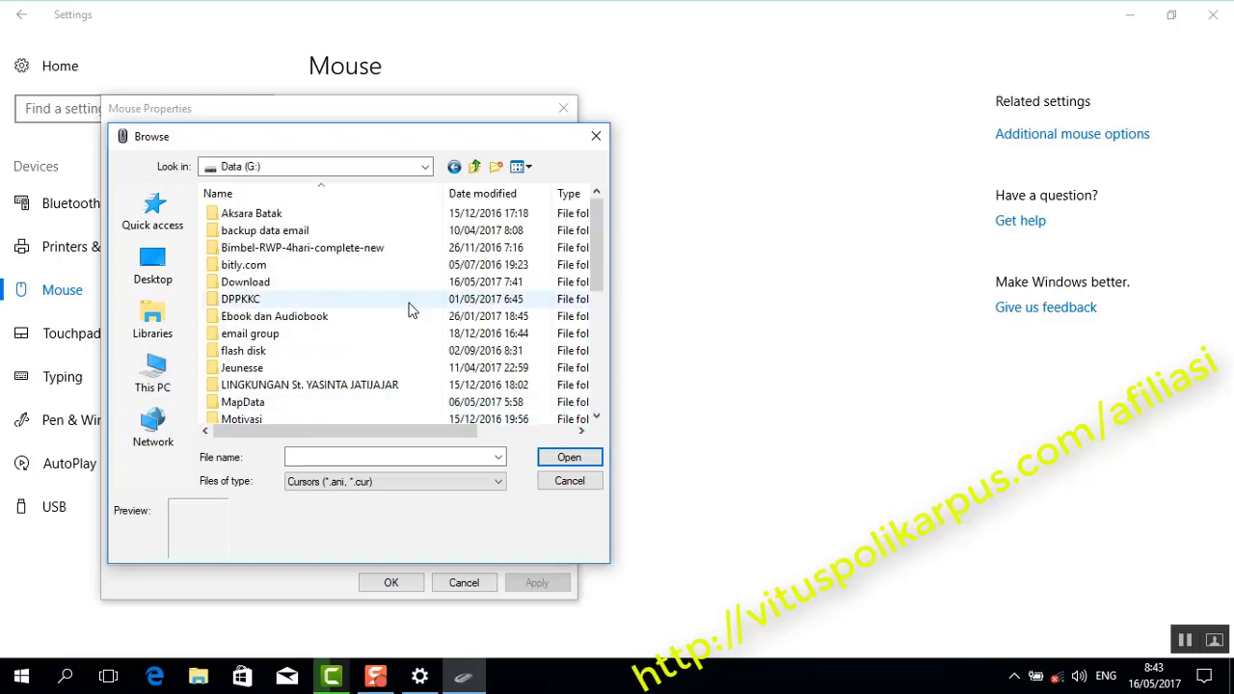
pyautogui.doubleClick(263, 286)
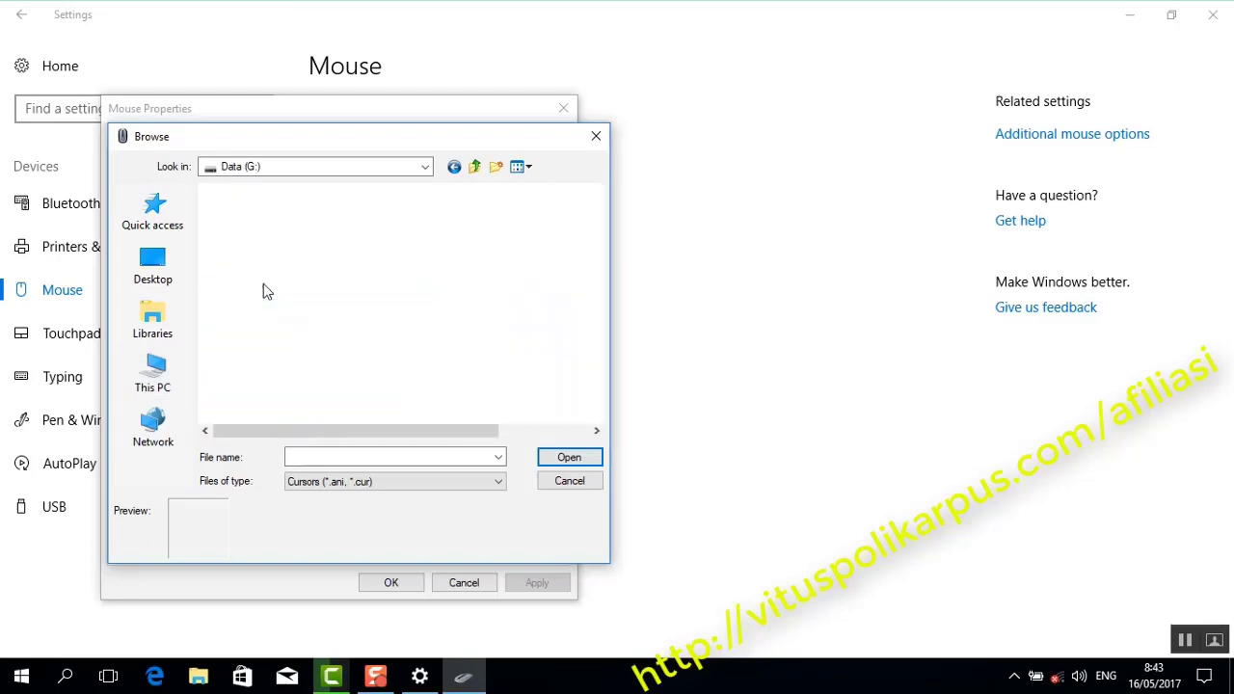
pyautogui.moveTo(601, 221); pyautogui.dragTo(587, 348)
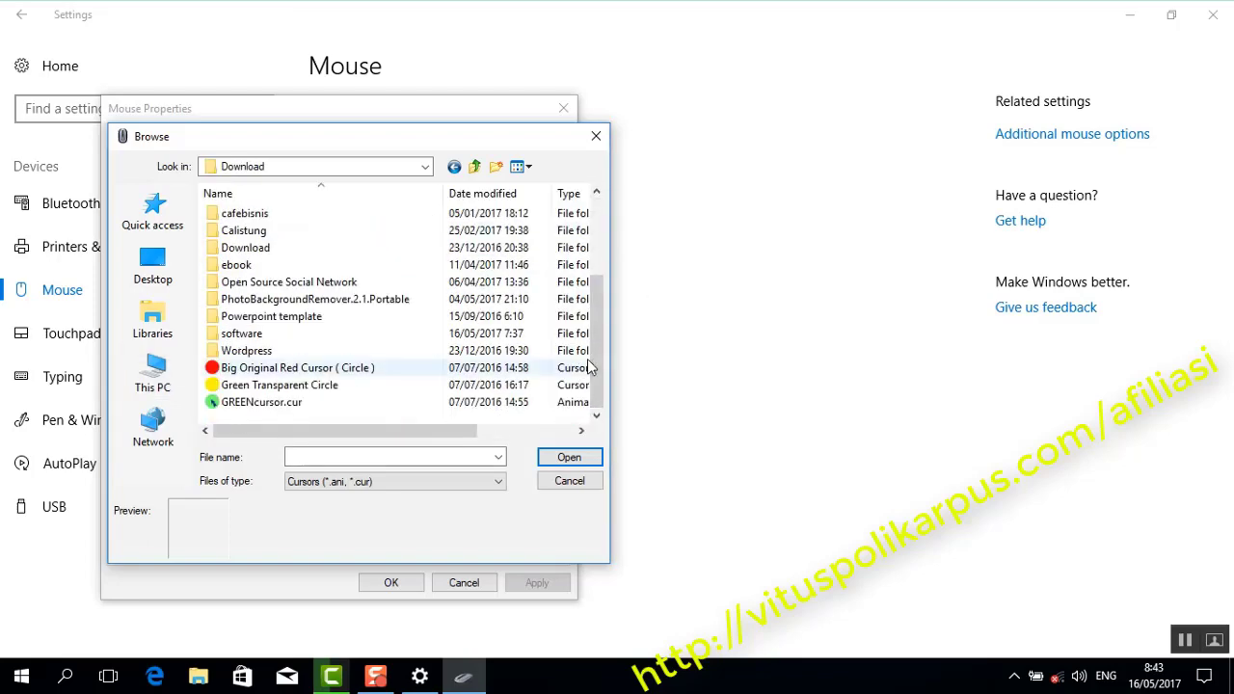
pyautogui.click(256, 405)
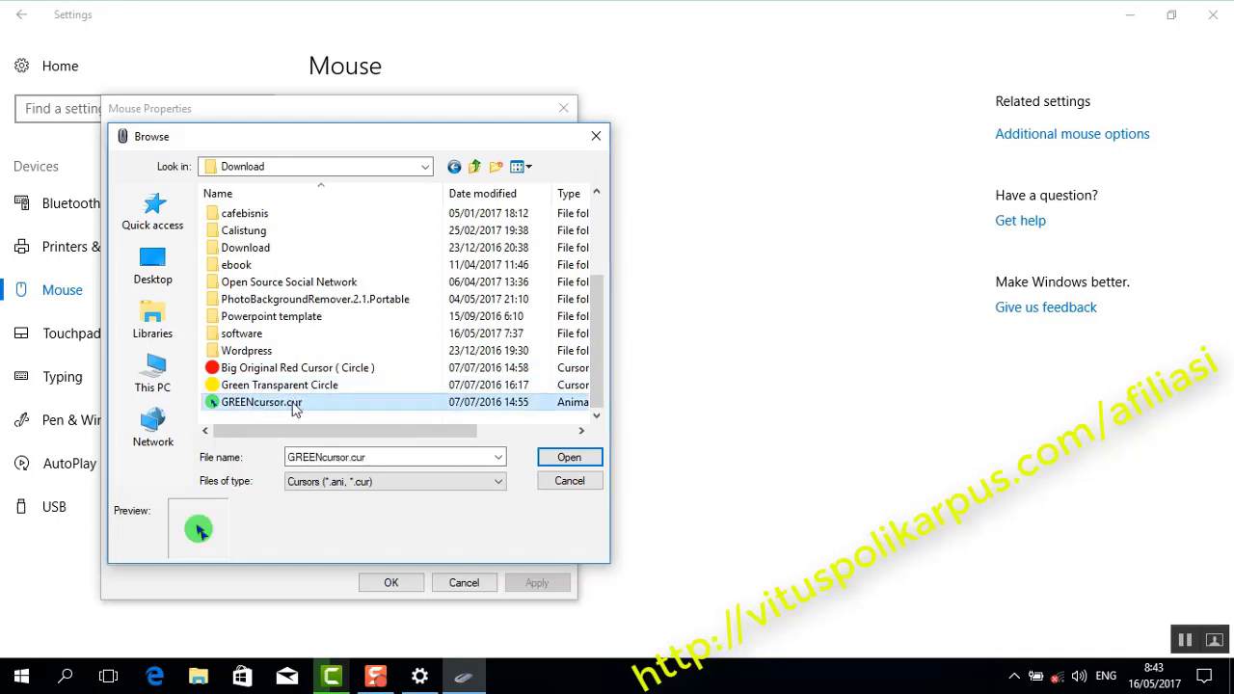
pyautogui.click(576, 459)
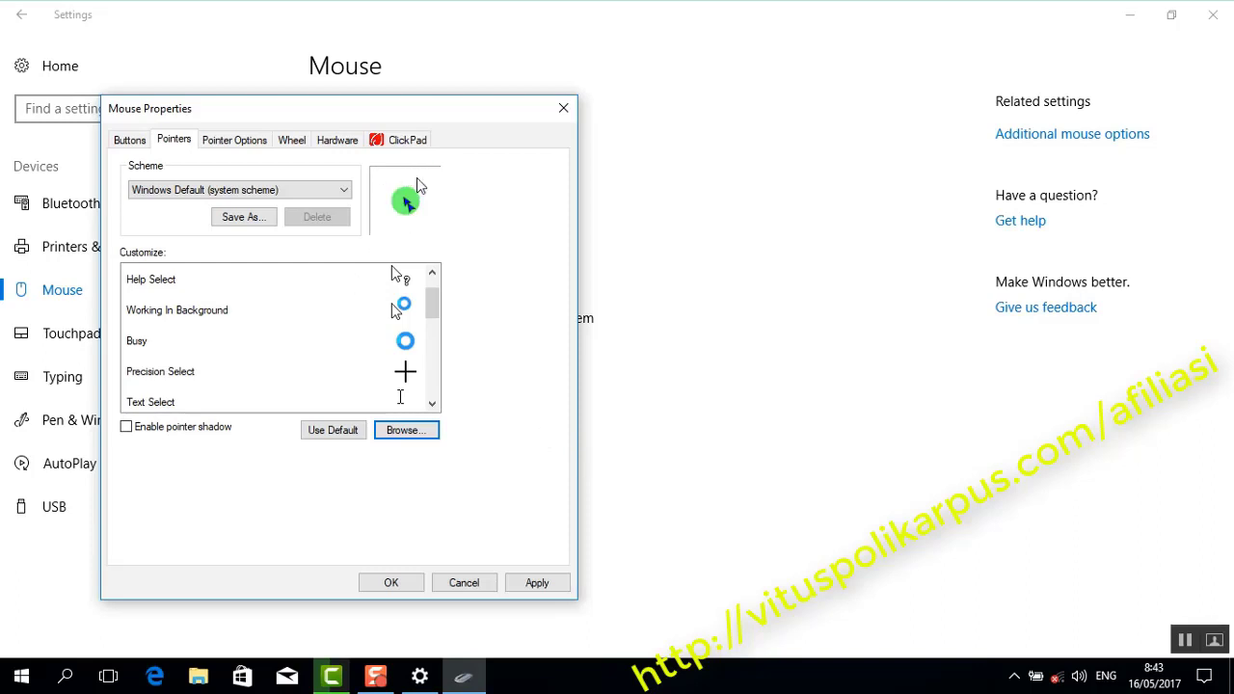
# - Apply the green pointer and close both Mouse Properties and Settings
pyautogui.click(535, 584)
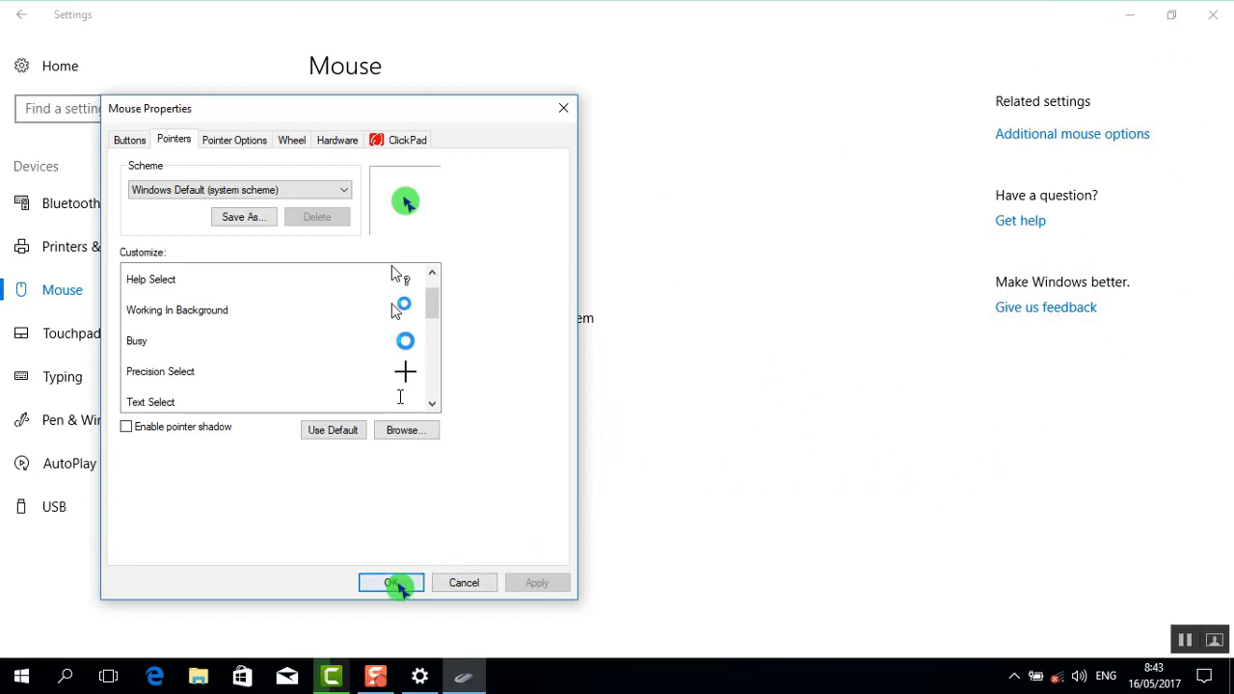
pyautogui.click(395, 583)
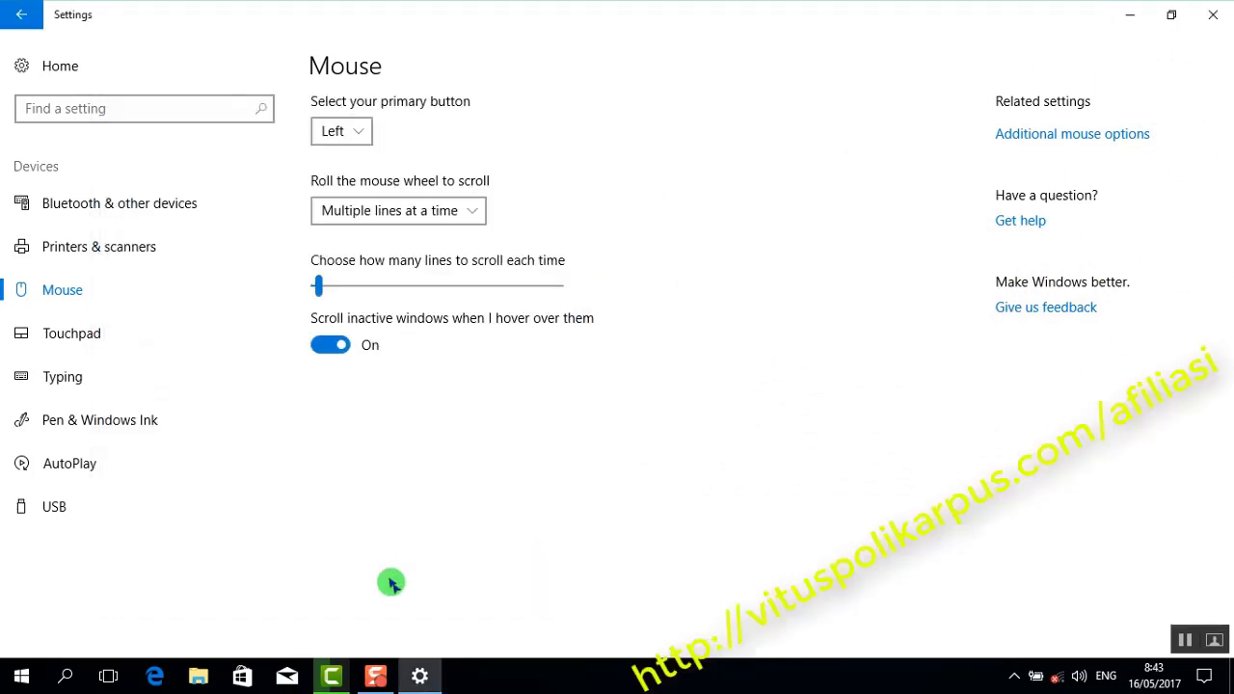
pyautogui.click(1217, 15)
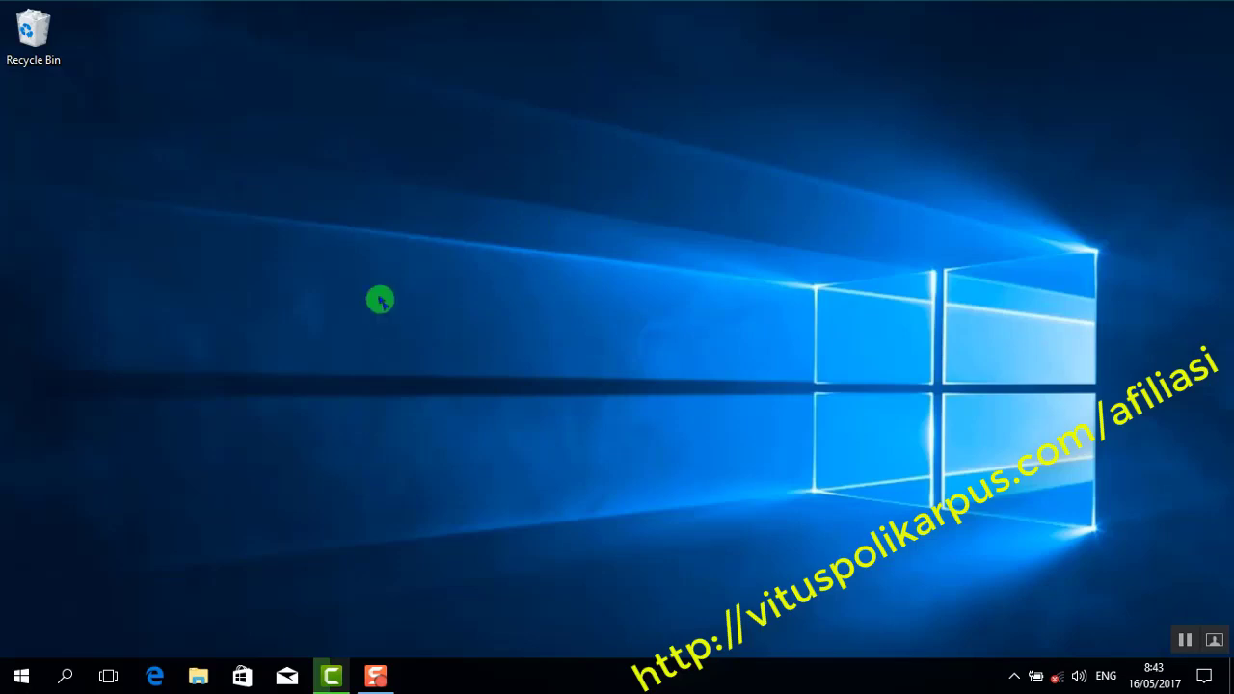
# - Reopen the Pointers settings in Mouse Properties from the Devices mouse settings, keeping the Synaptics driver installed
pyautogui.rightClick(25, 680)
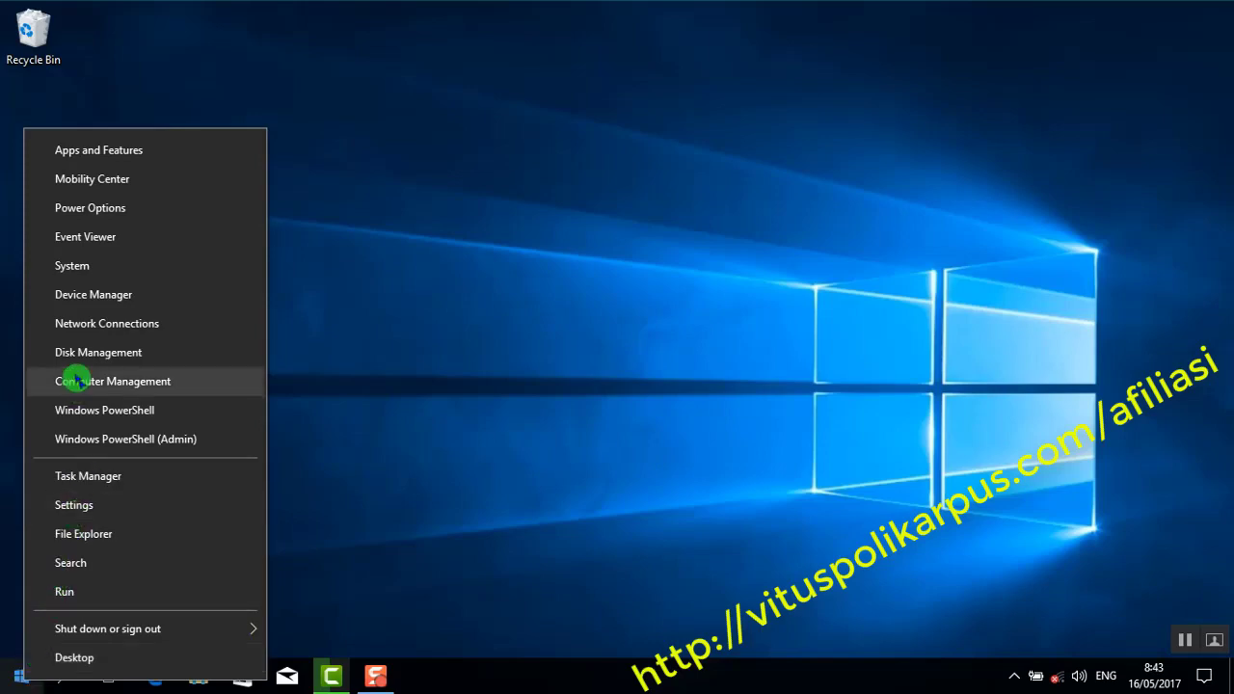
pyautogui.click(73, 267)
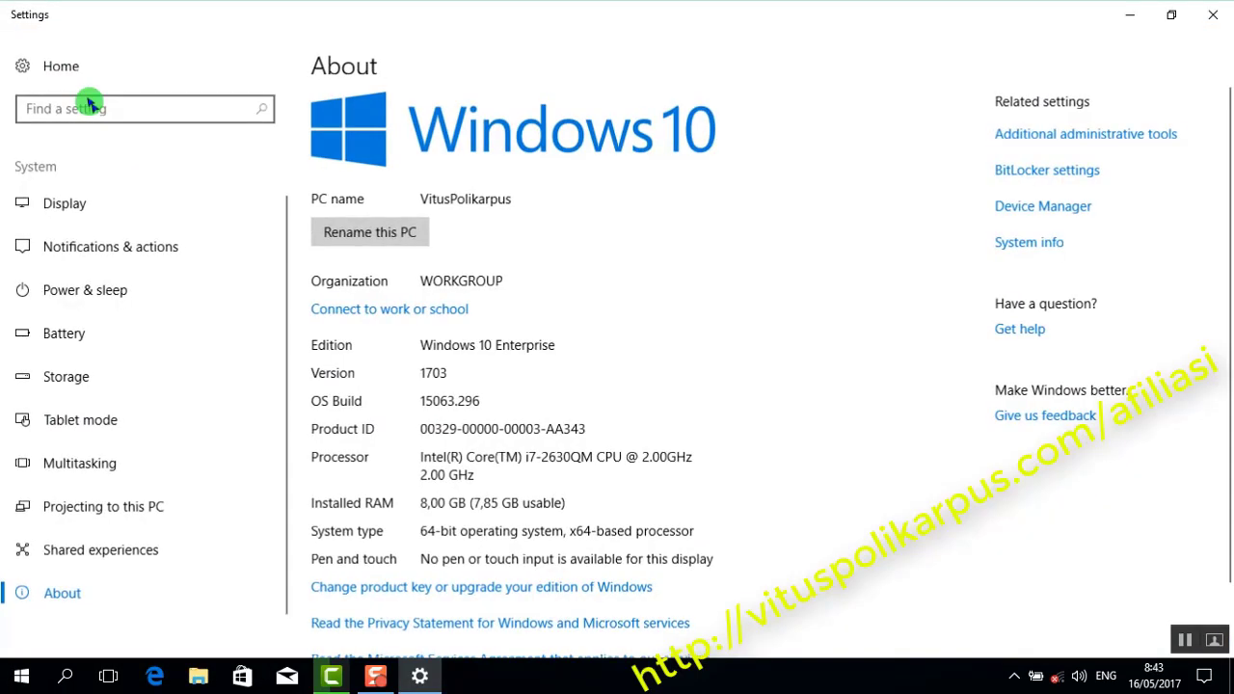
pyautogui.click(30, 66)
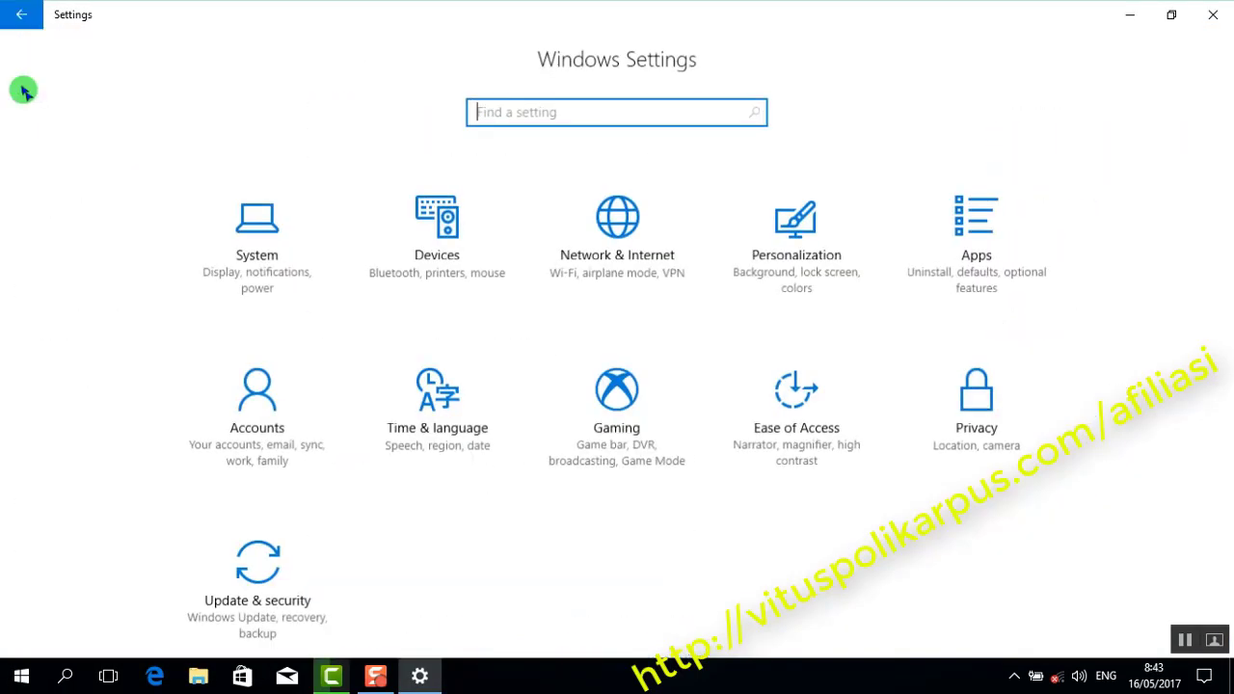
pyautogui.click(435, 254)
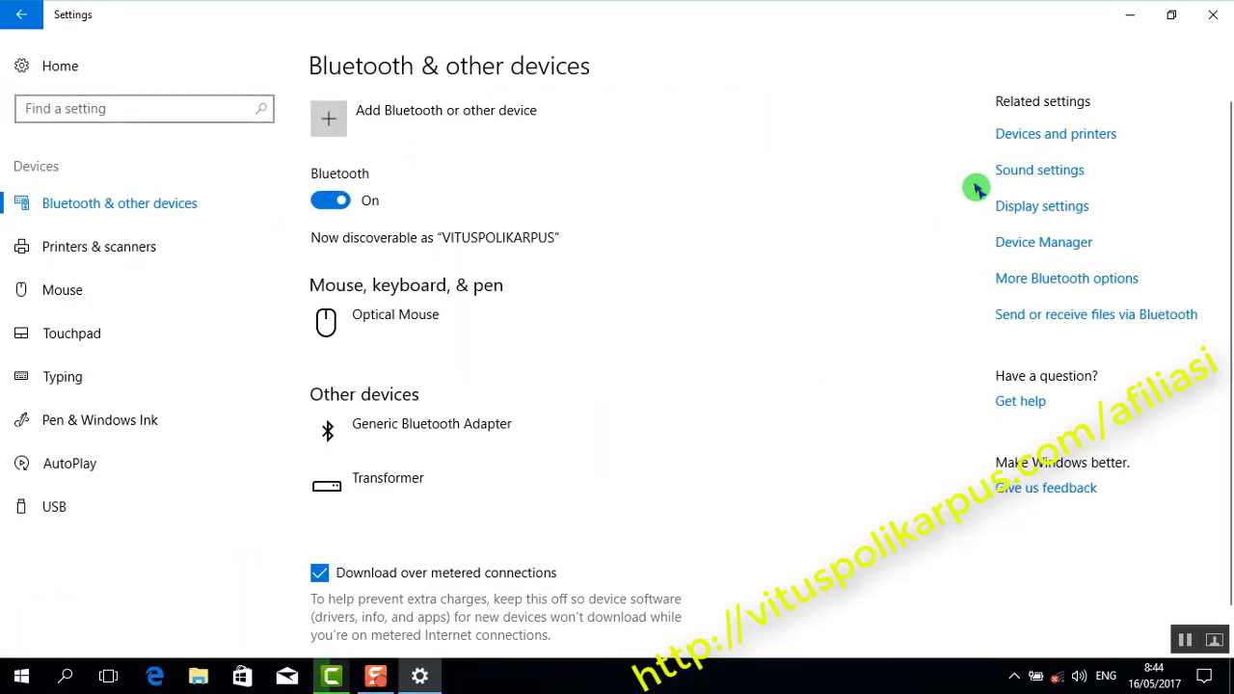
pyautogui.click(58, 291)
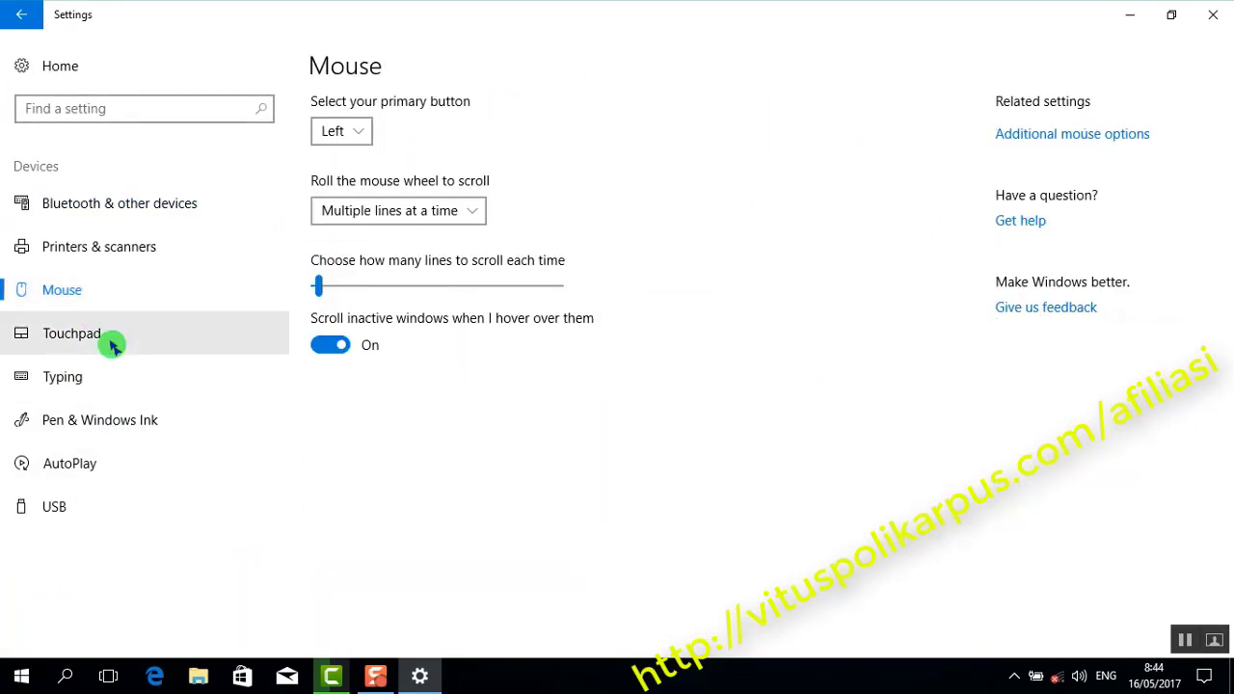
pyautogui.click(1051, 140)
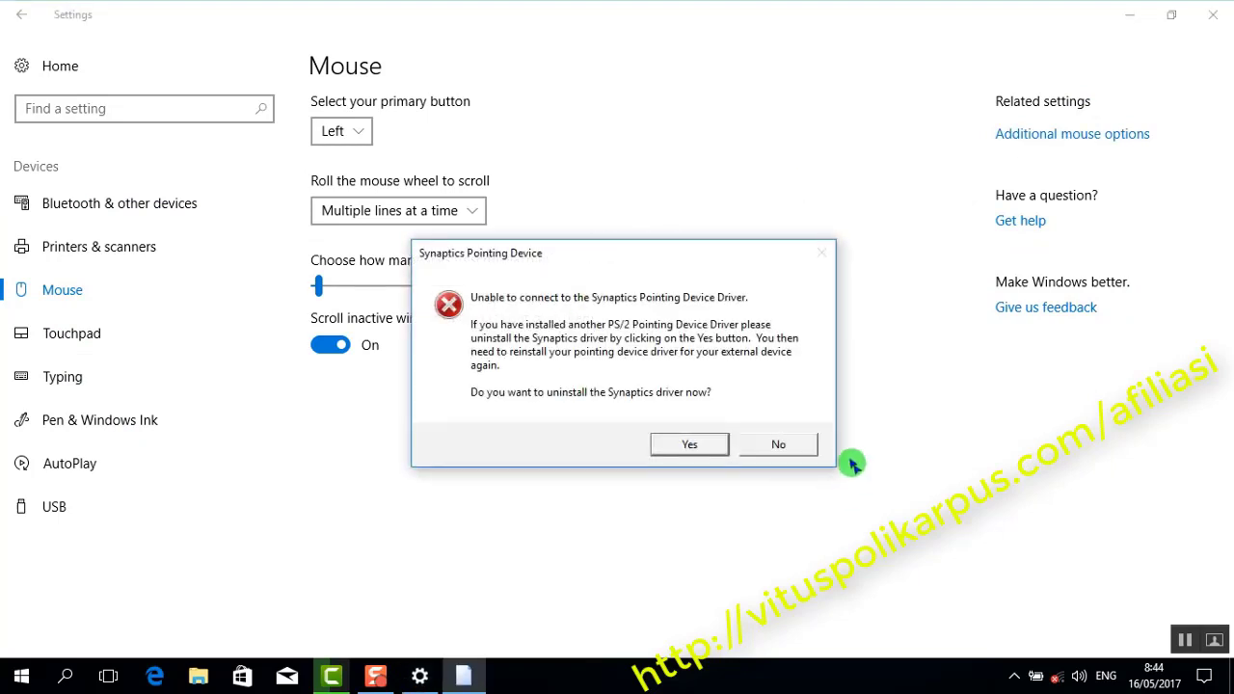
pyautogui.click(795, 449)
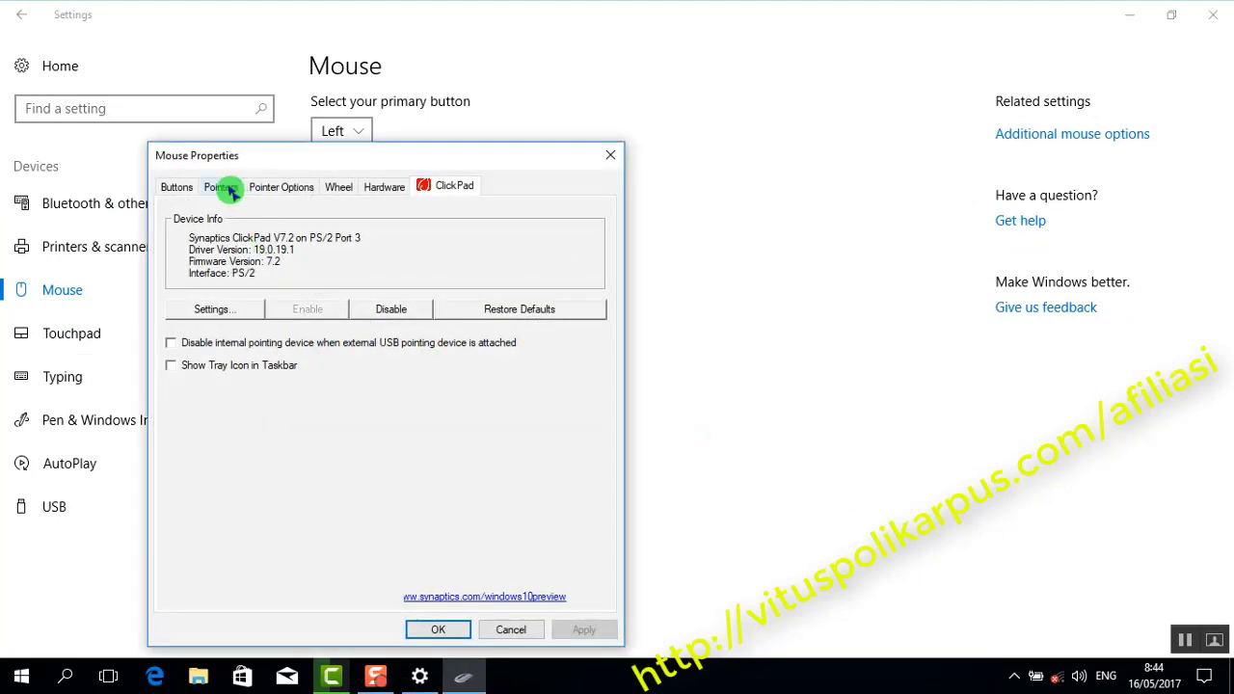
pyautogui.click(224, 187)
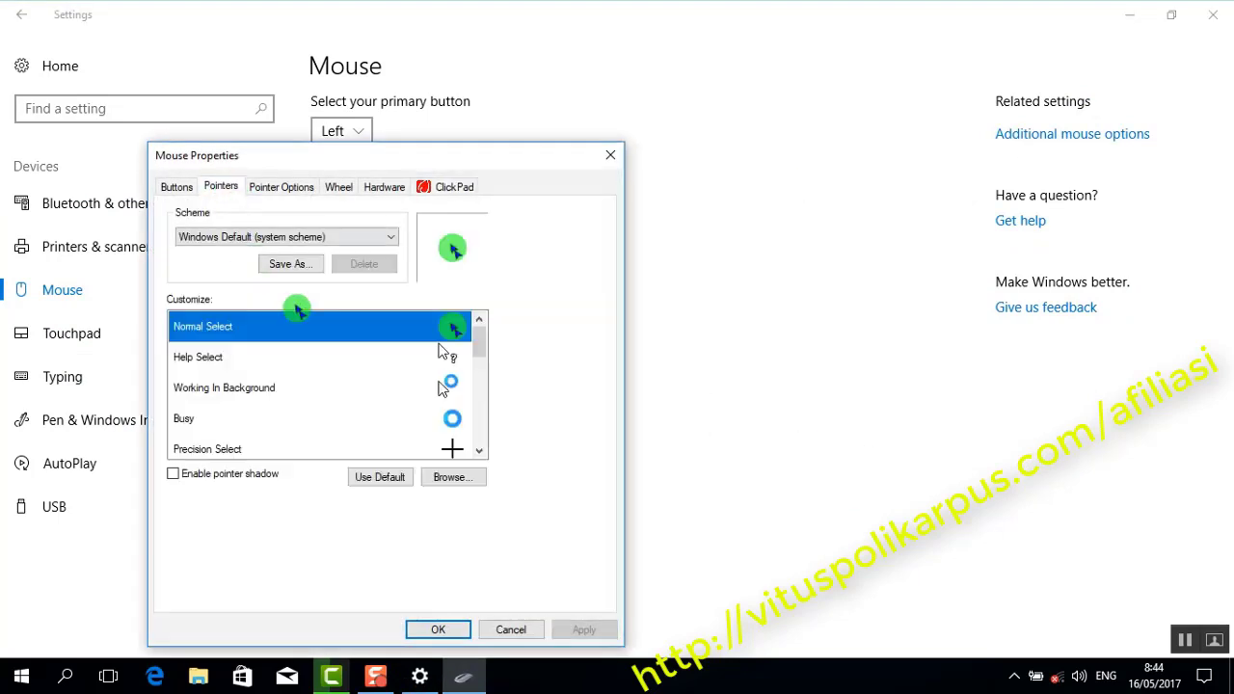
# - Replace the Normal Select pointer with the Green Transparent Circle cursor from the Download folder and apply the change
pyautogui.click(449, 480)
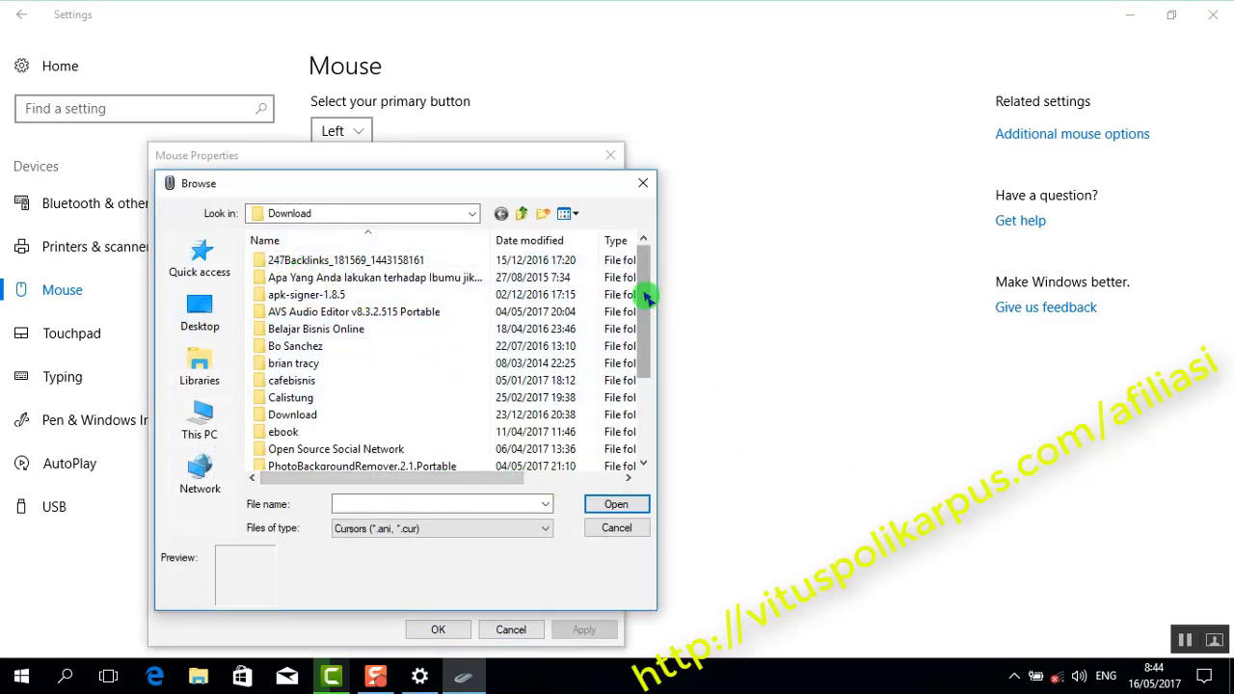
pyautogui.moveTo(648, 299); pyautogui.dragTo(643, 433)
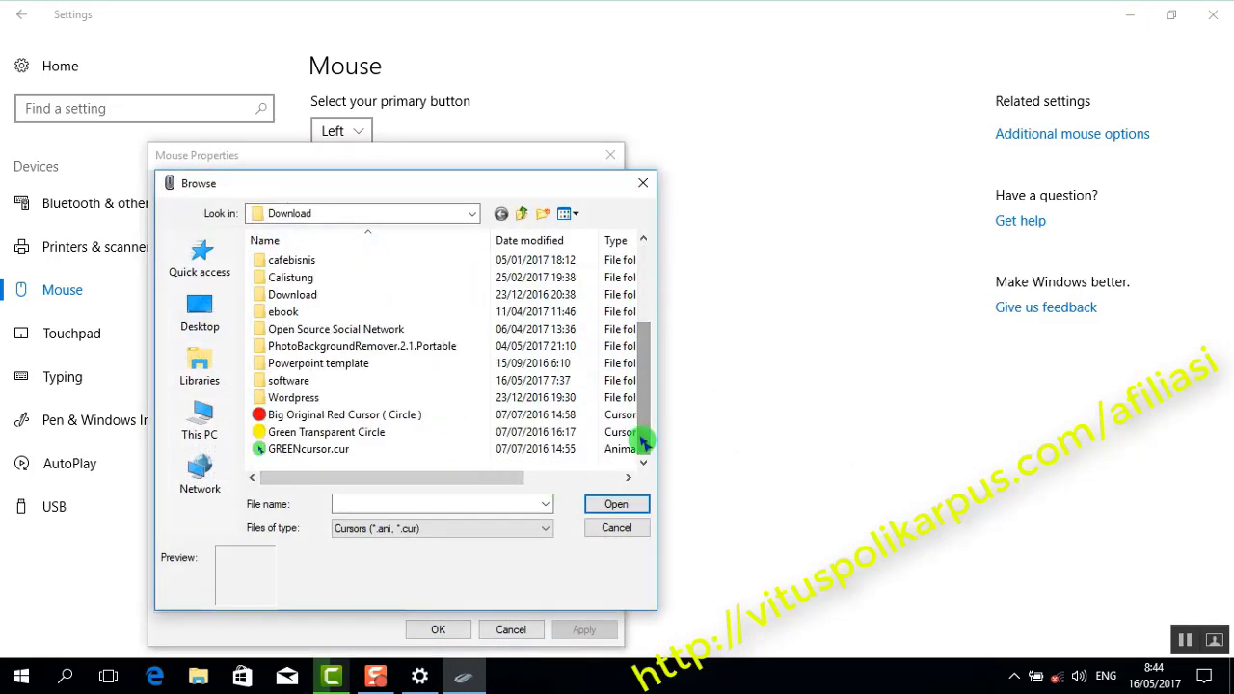
pyautogui.click(372, 434)
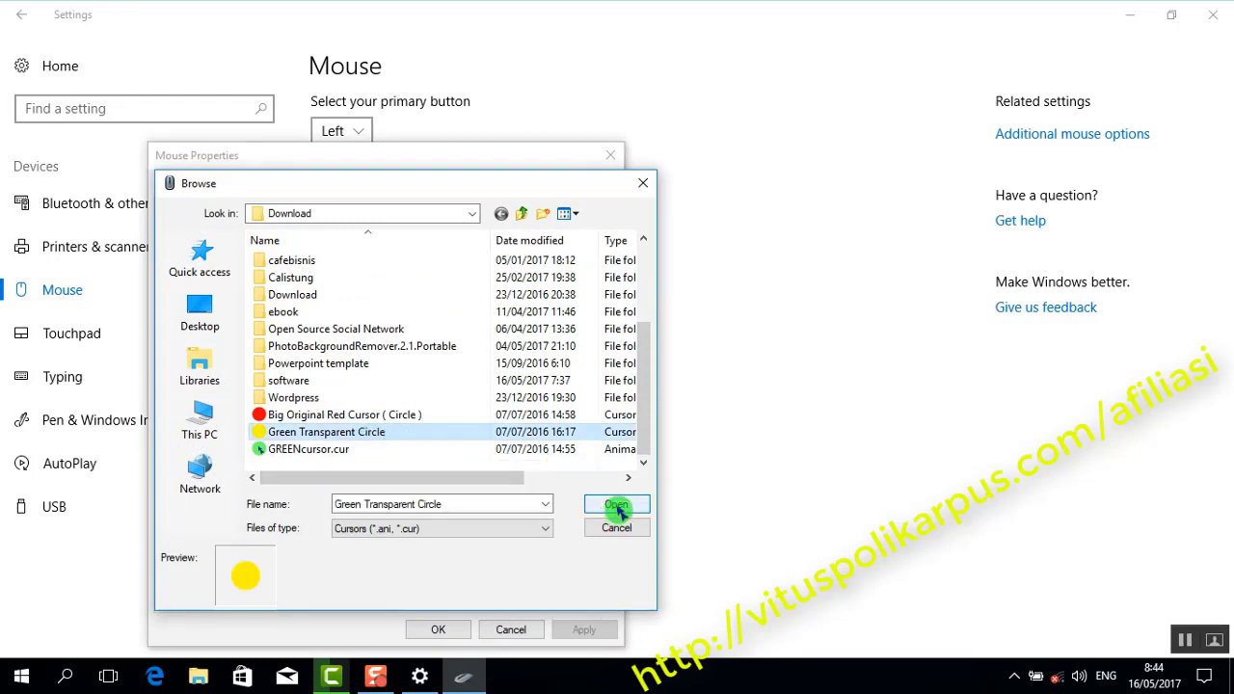
pyautogui.click(617, 507)
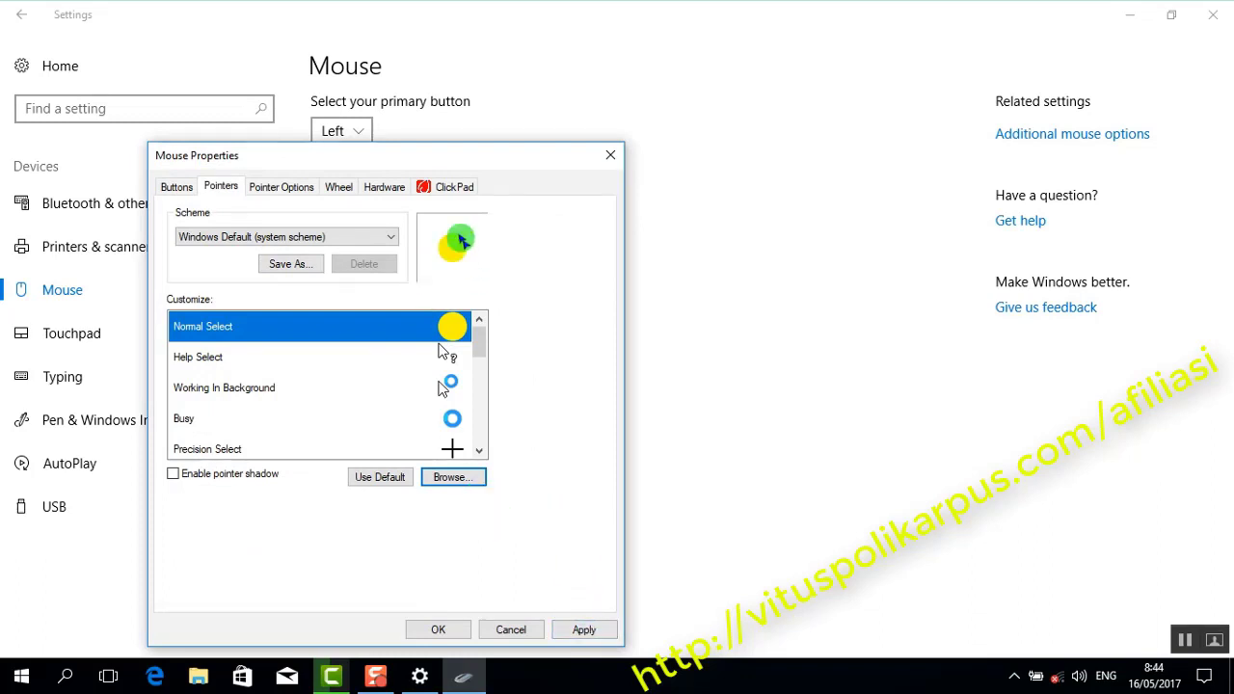
pyautogui.click(596, 632)
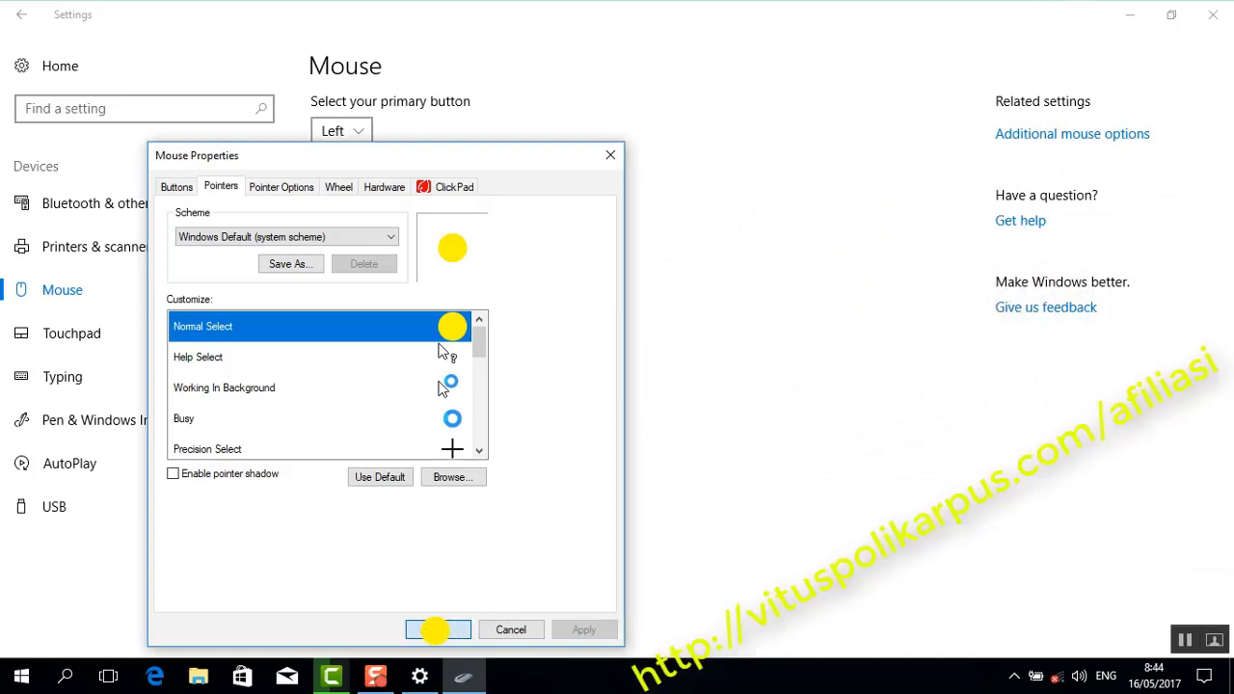
# - Confirm and close Mouse Properties, and reopen its Pointers settings through the additional mouse options
pyautogui.click(439, 626)
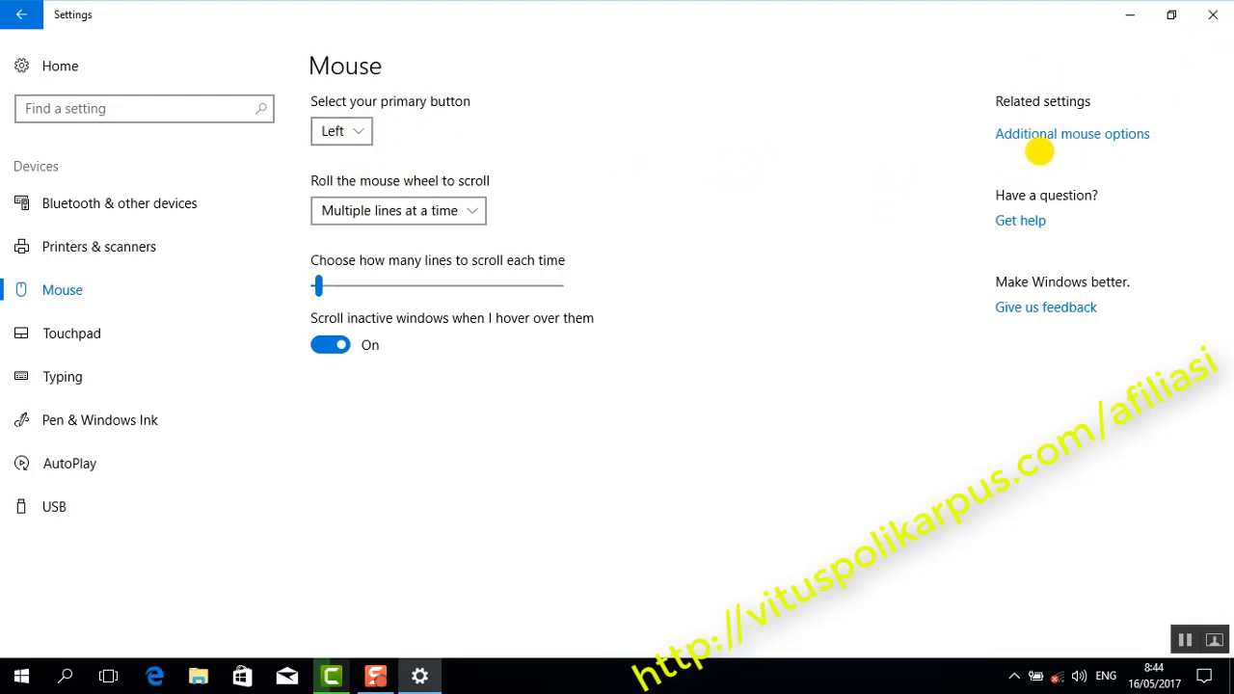
pyautogui.click(1039, 149)
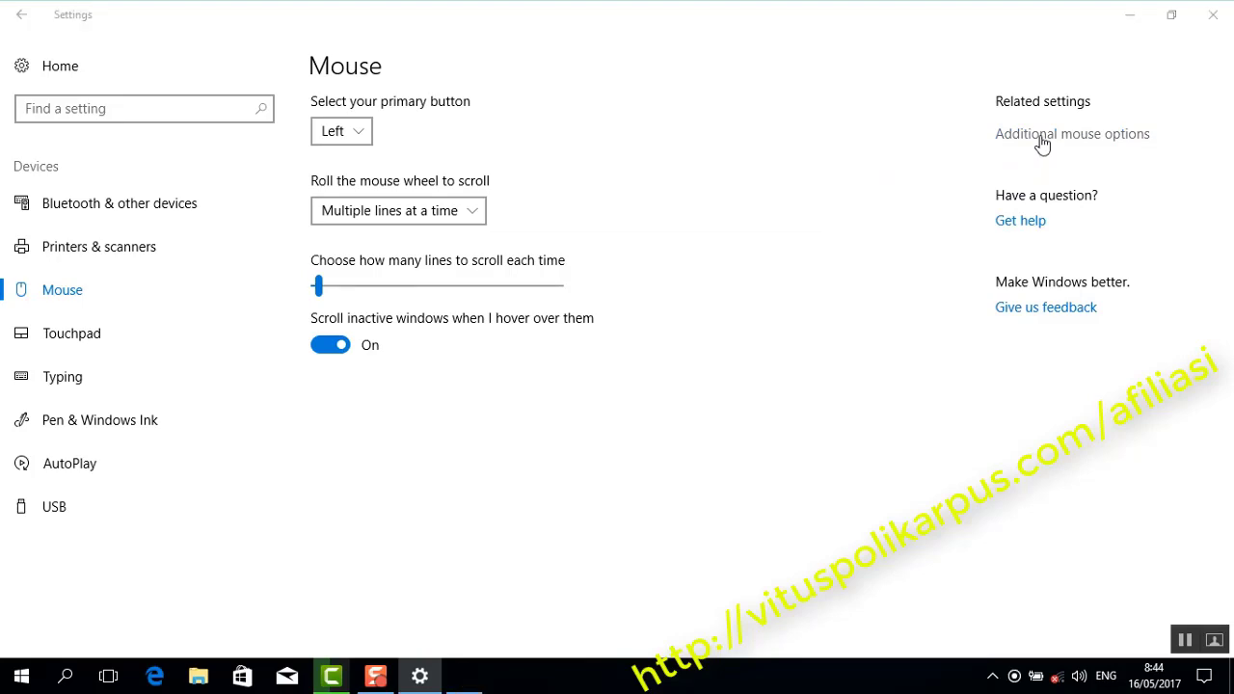
pyautogui.click(783, 442)
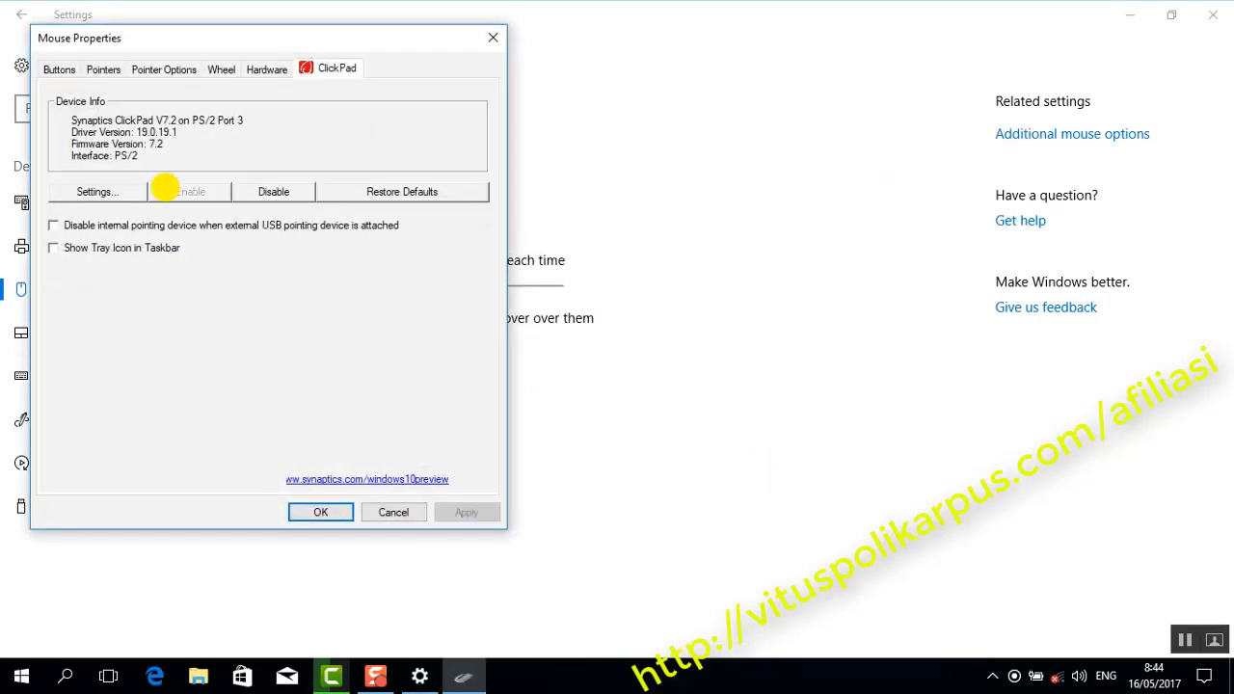
pyautogui.click(108, 74)
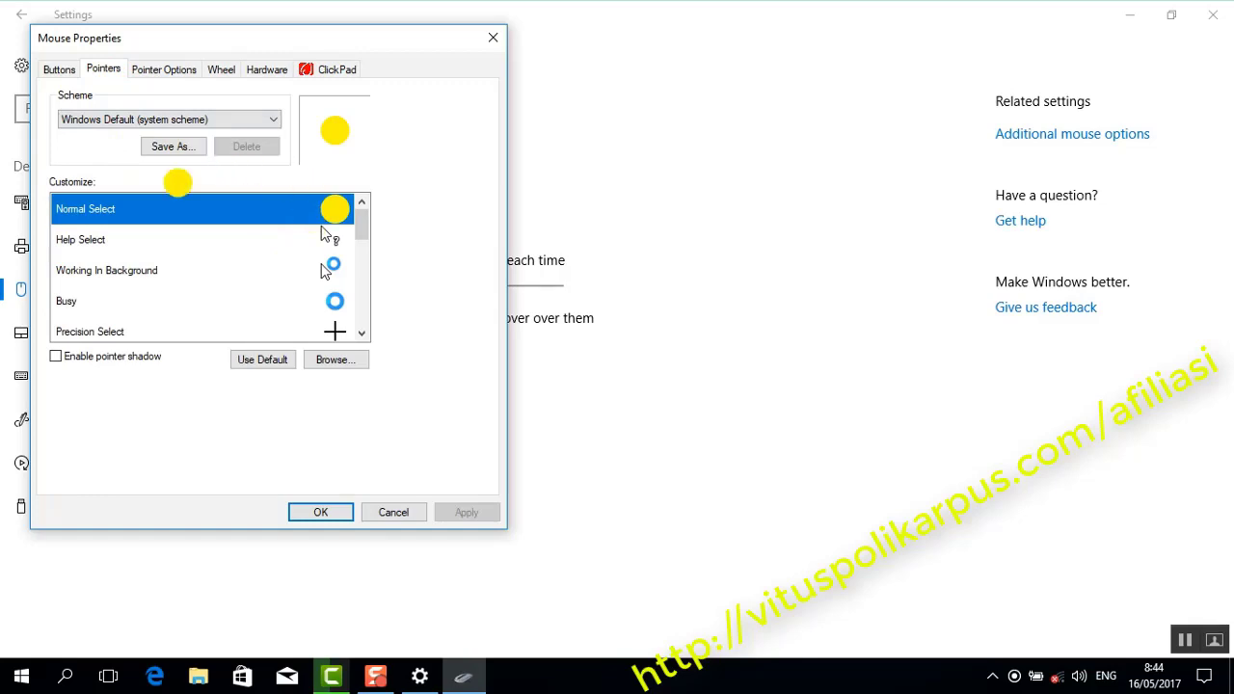
# - Load GREENcursor.cur from the Download folder as the Normal Select pointer in place of the yellow circle
pyautogui.click(336, 365)
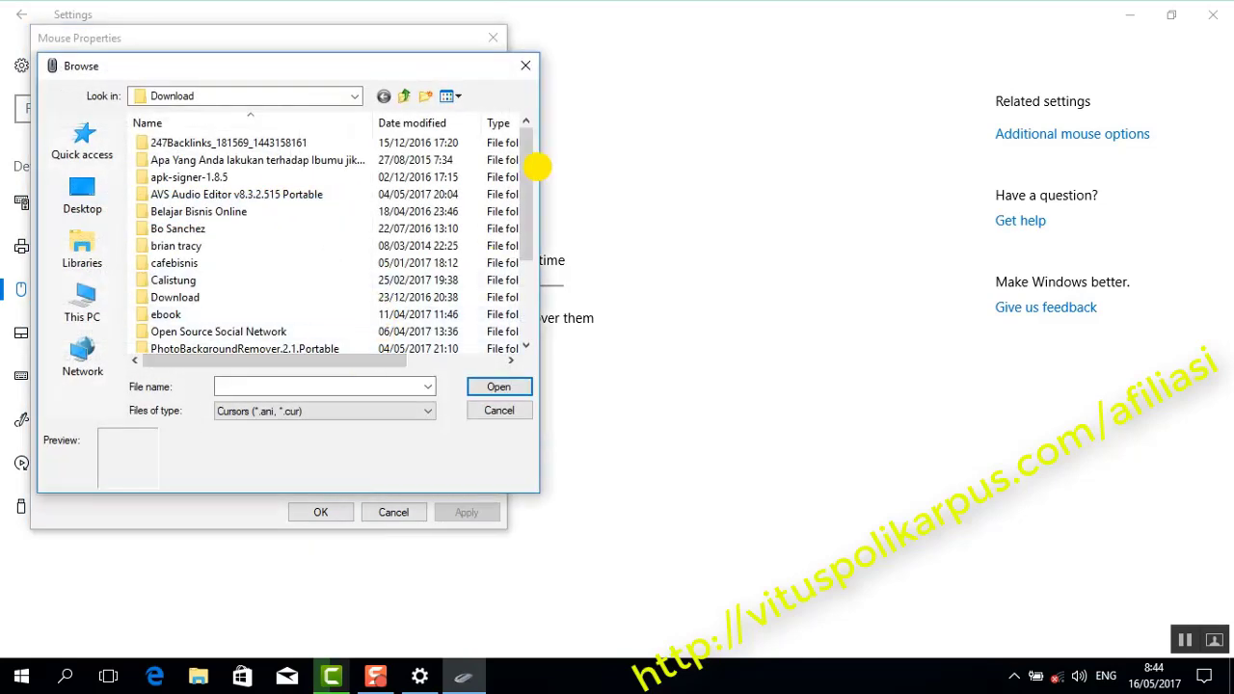
pyautogui.moveTo(531, 160); pyautogui.dragTo(530, 326)
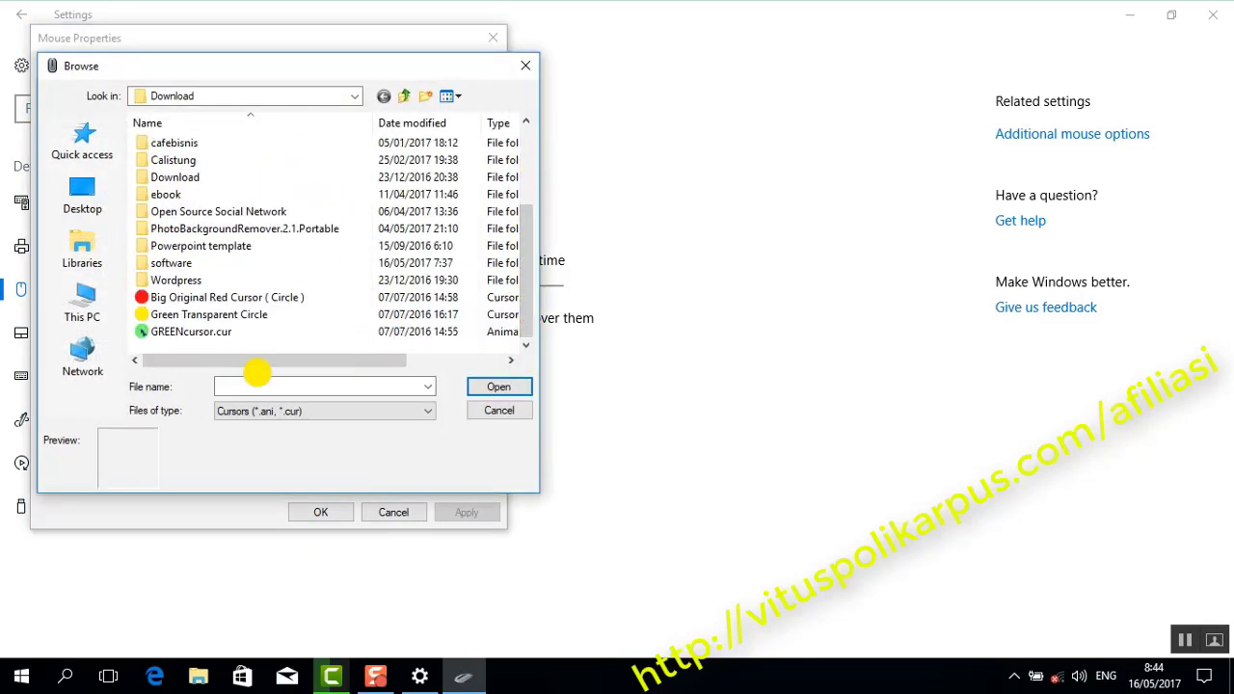
pyautogui.click(188, 333)
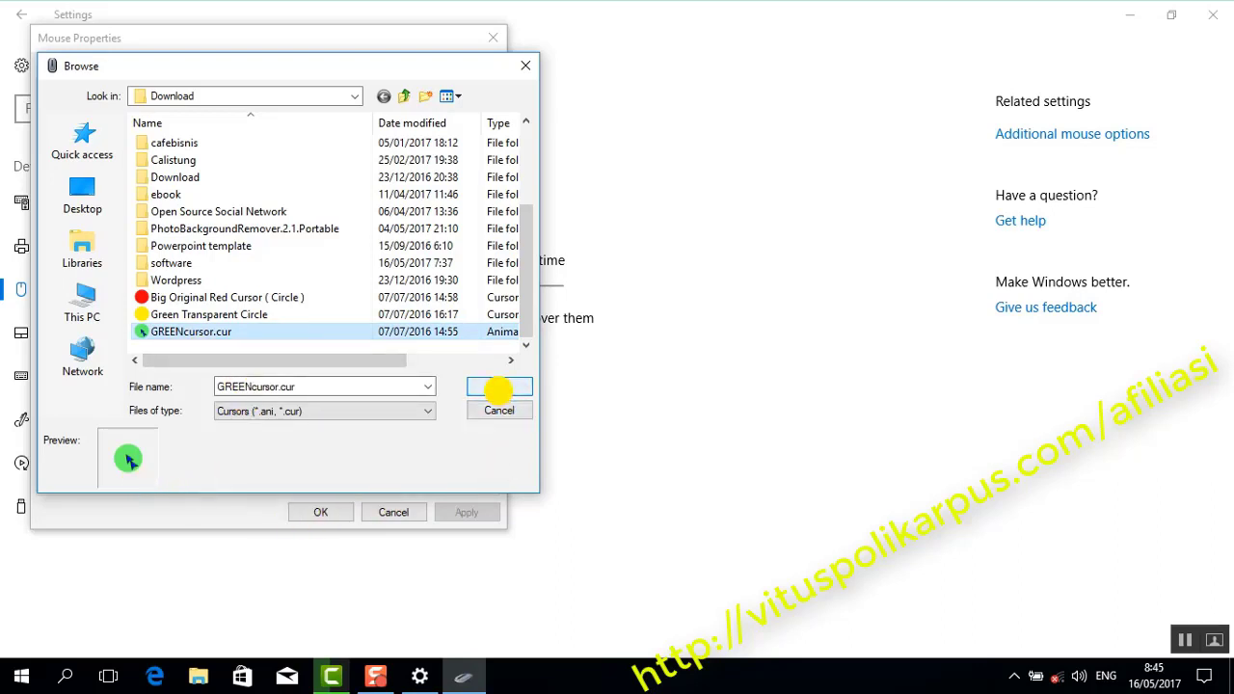
pyautogui.click(498, 386)
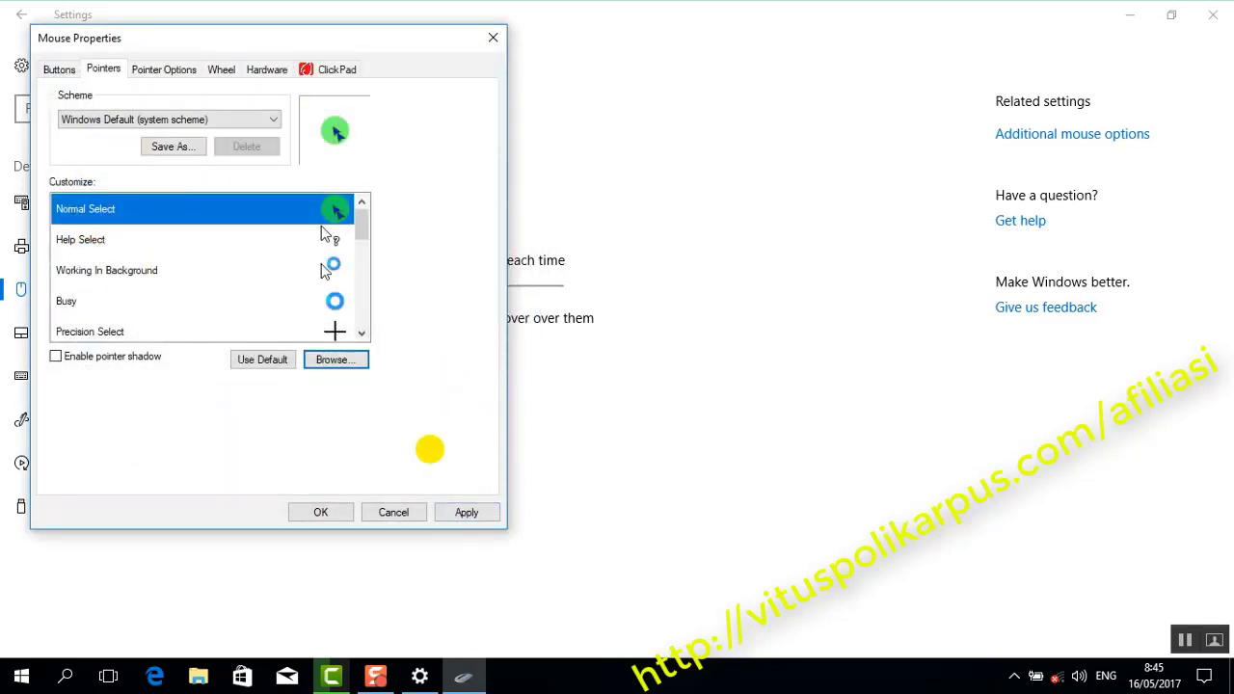
# - Apply the GREENcursor.cur pointer and close both Mouse Properties and Settings
pyautogui.click(470, 516)
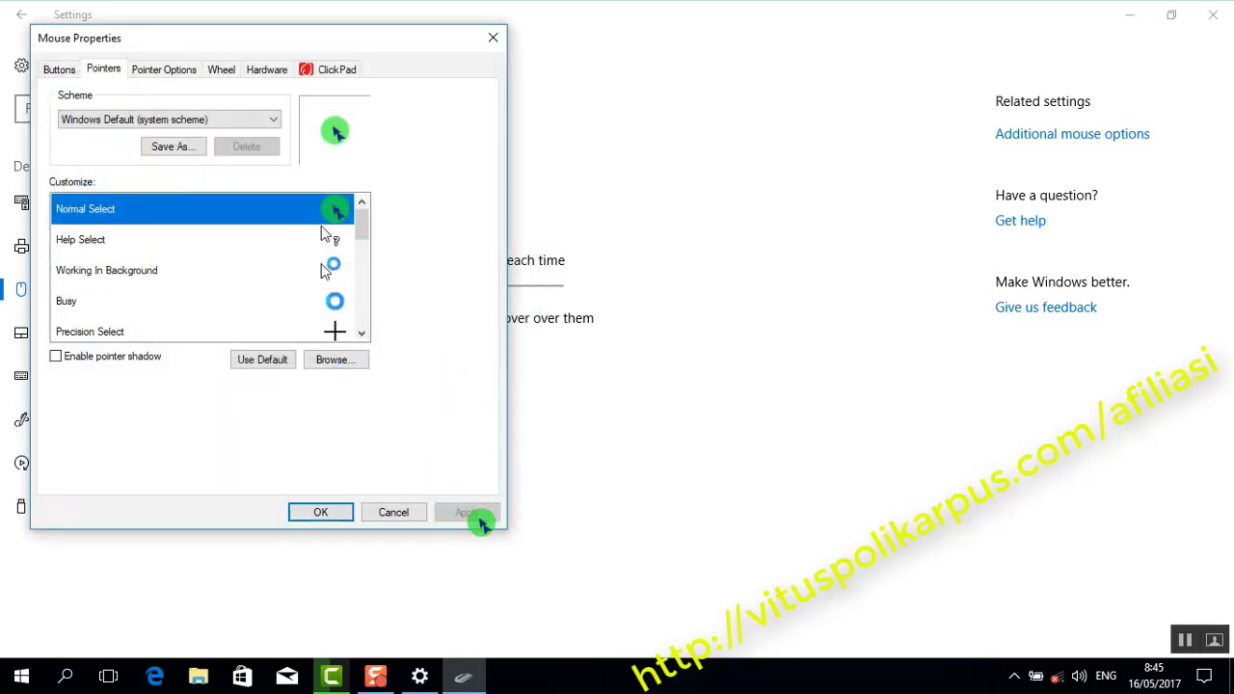
pyautogui.click(335, 512)
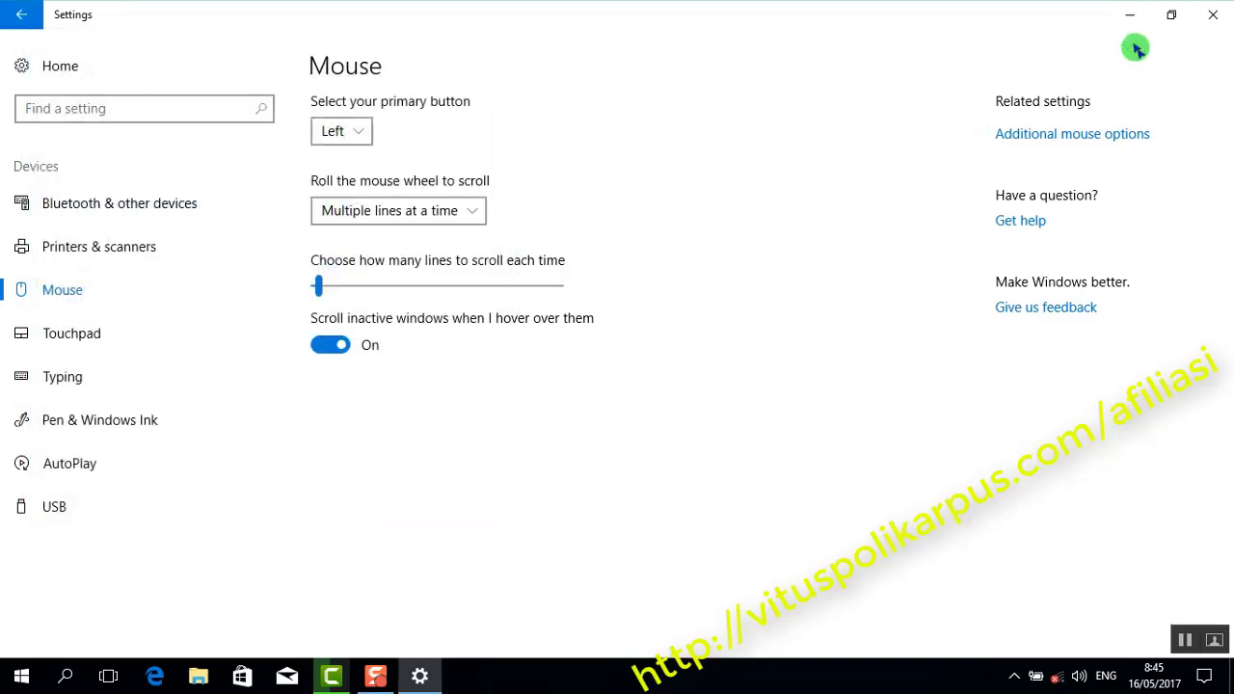
pyautogui.click(1213, 19)
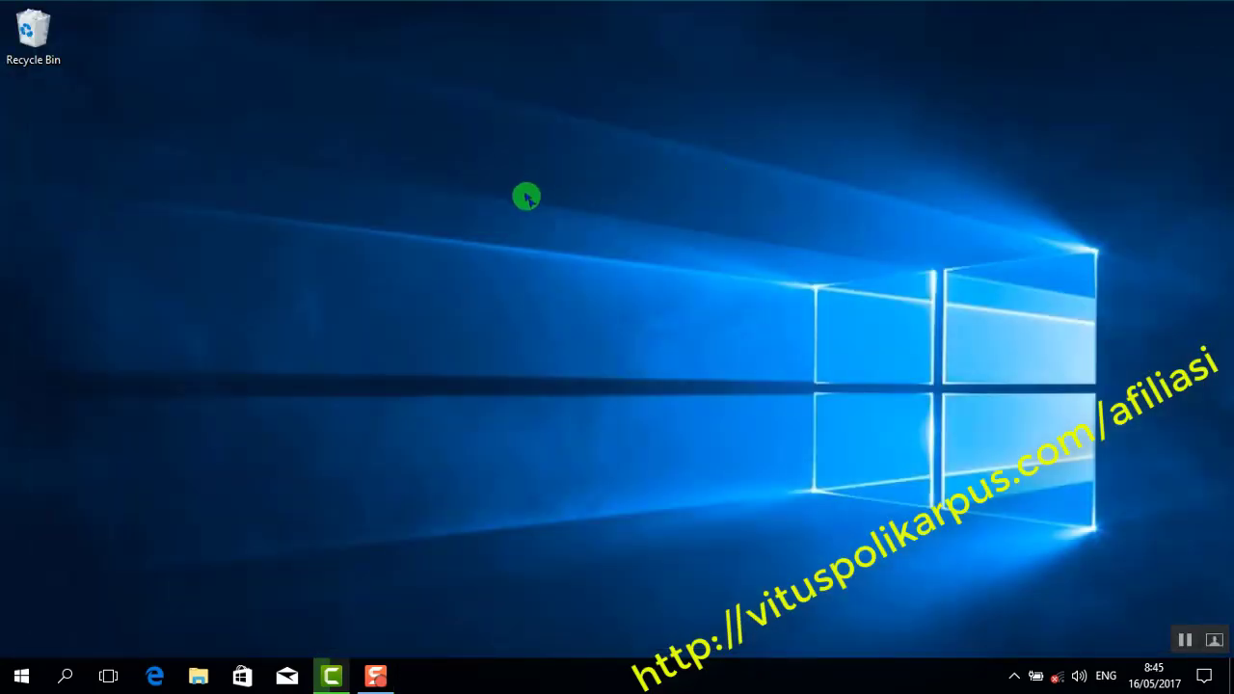